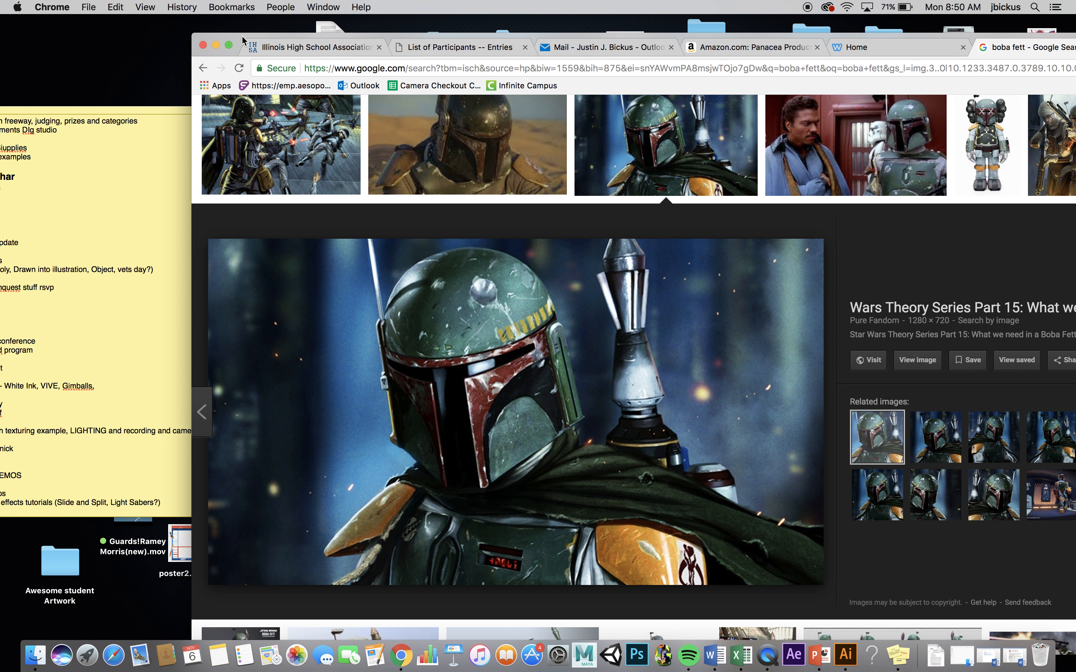
- Save the enlarged Boba Fett picture from the browser to the desktop, then clear the browser and sticky note out of the way
left_click_drag(587, 298, 124, 53)
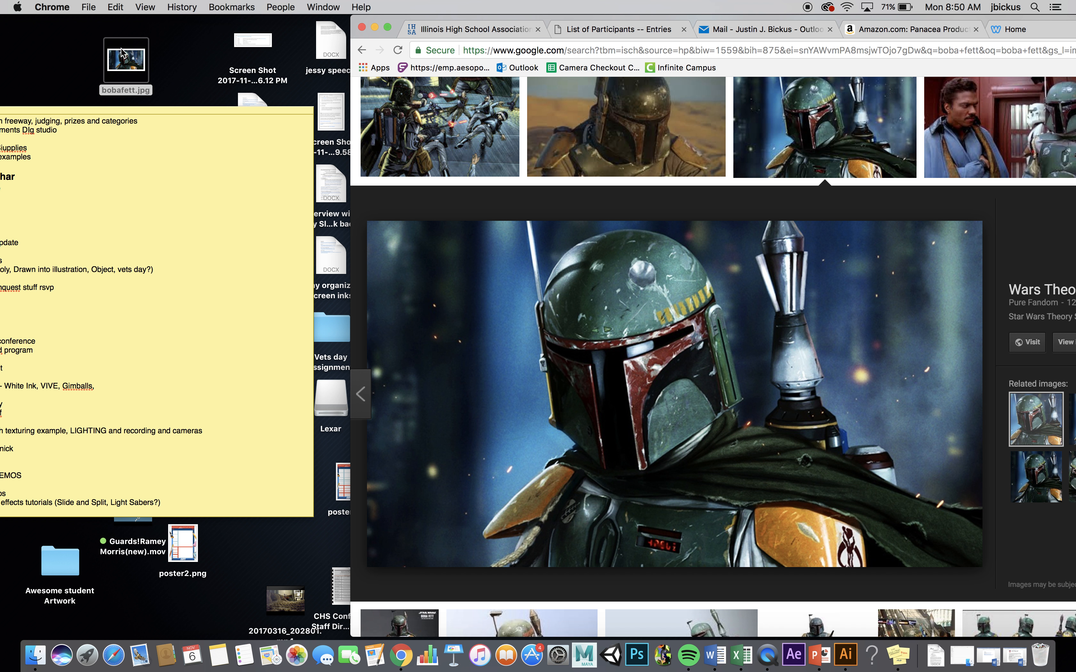
left_click(375, 29)
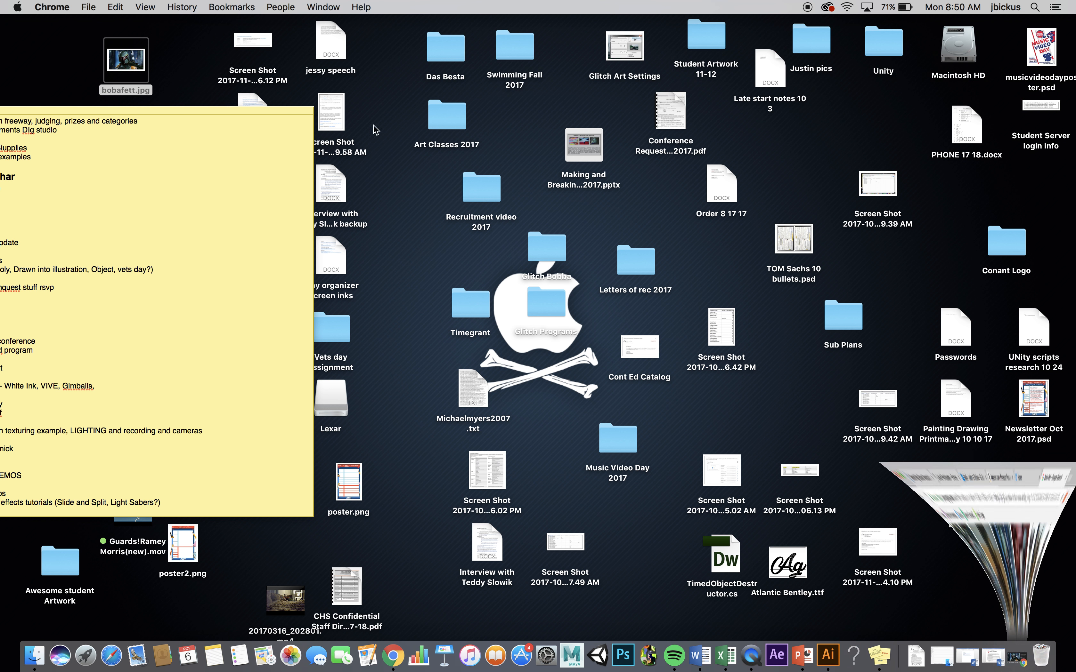
left_click_drag(227, 110, 446, 406)
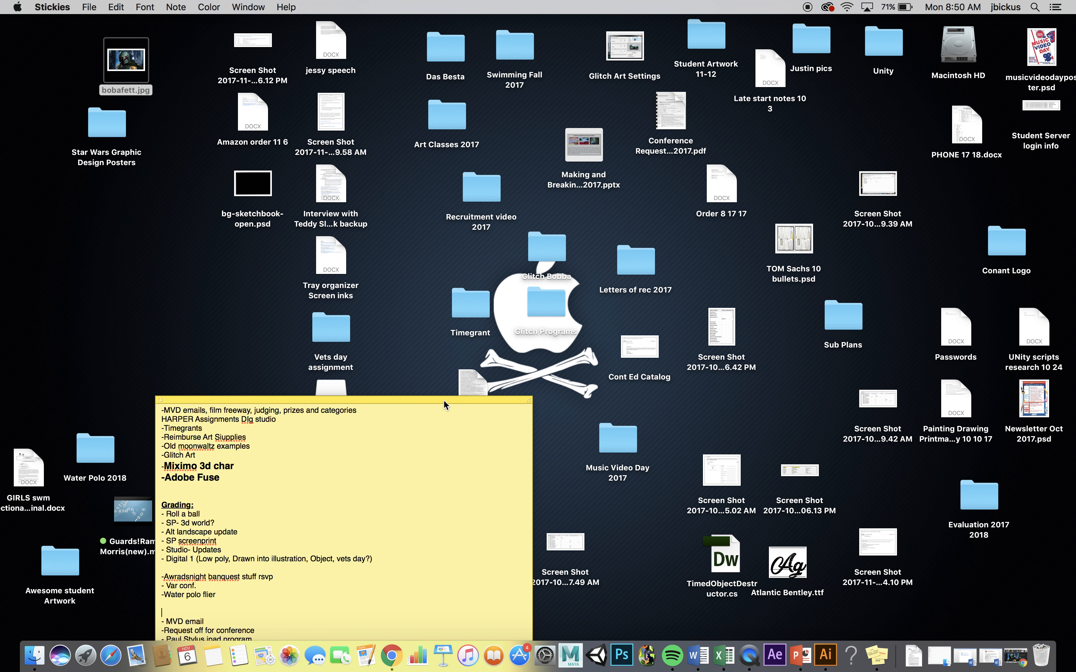
- Create a desktop folder named "Bobba Glitch 11 6"
left_click(429, 263)
right_click(412, 252)
left_click(420, 255)
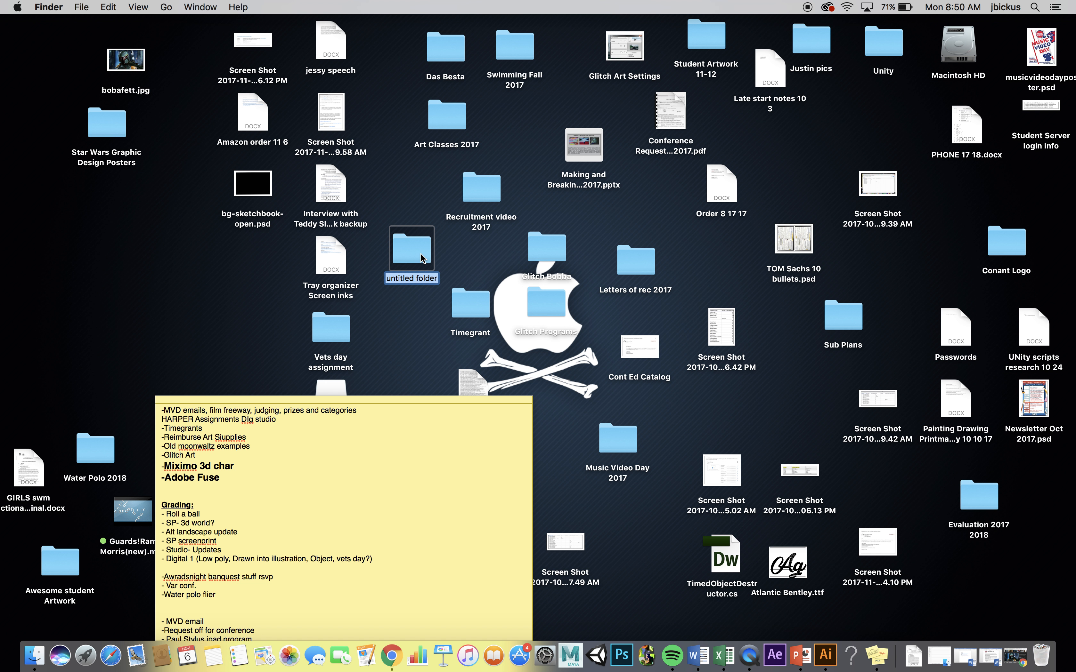
type("Bobb")
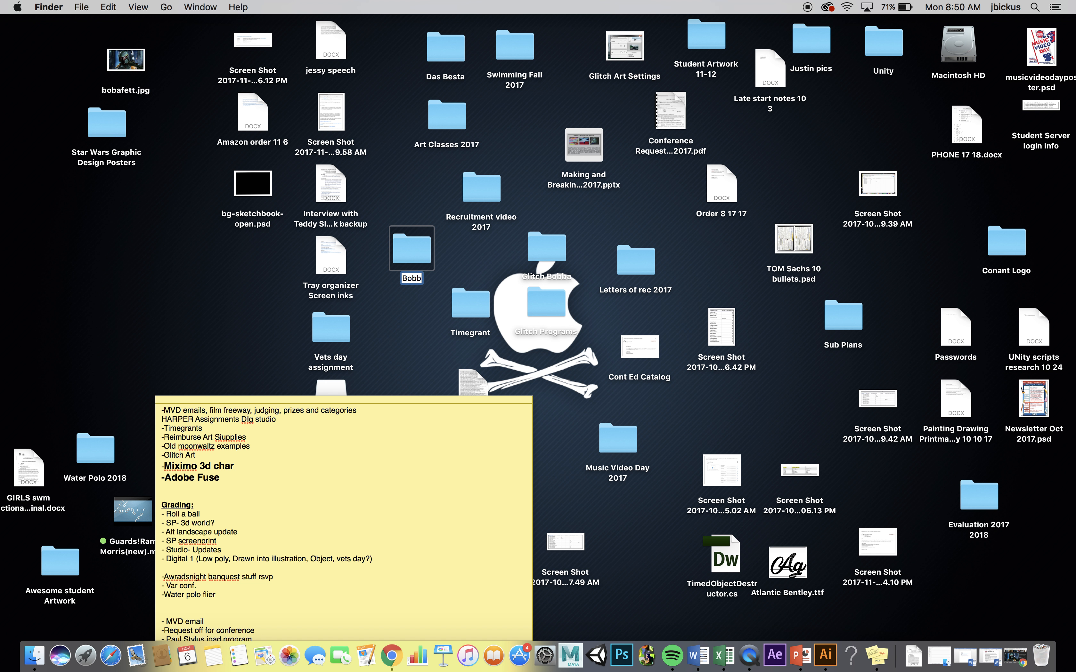
type("a Glitch 11")
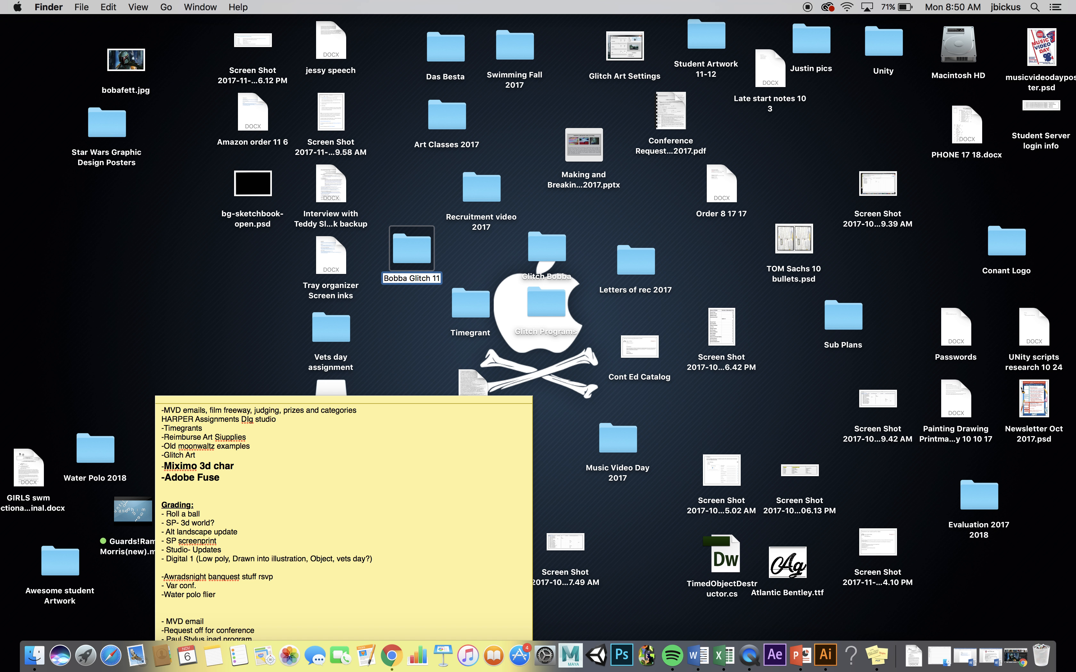
type(" 6")
left_click(400, 187)
- View bobafett.jpg in Preview, shift its desktop icon slightly, and close the image
double_click(126, 64)
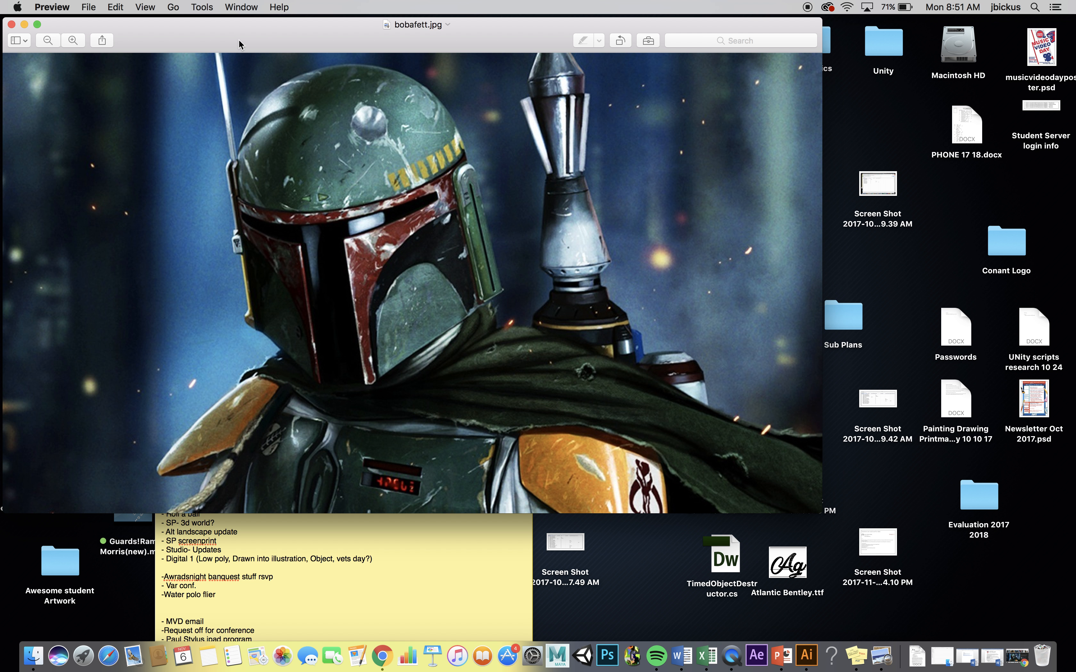
left_click_drag(239, 39, 231, 102)
left_click_drag(127, 60, 173, 48)
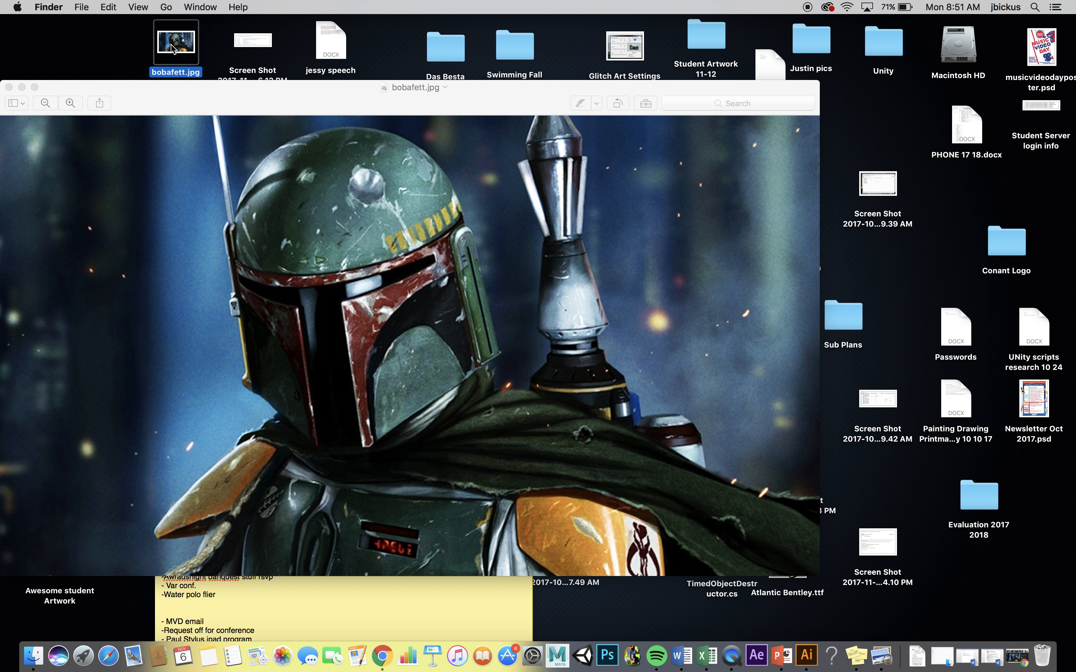
left_click(9, 87)
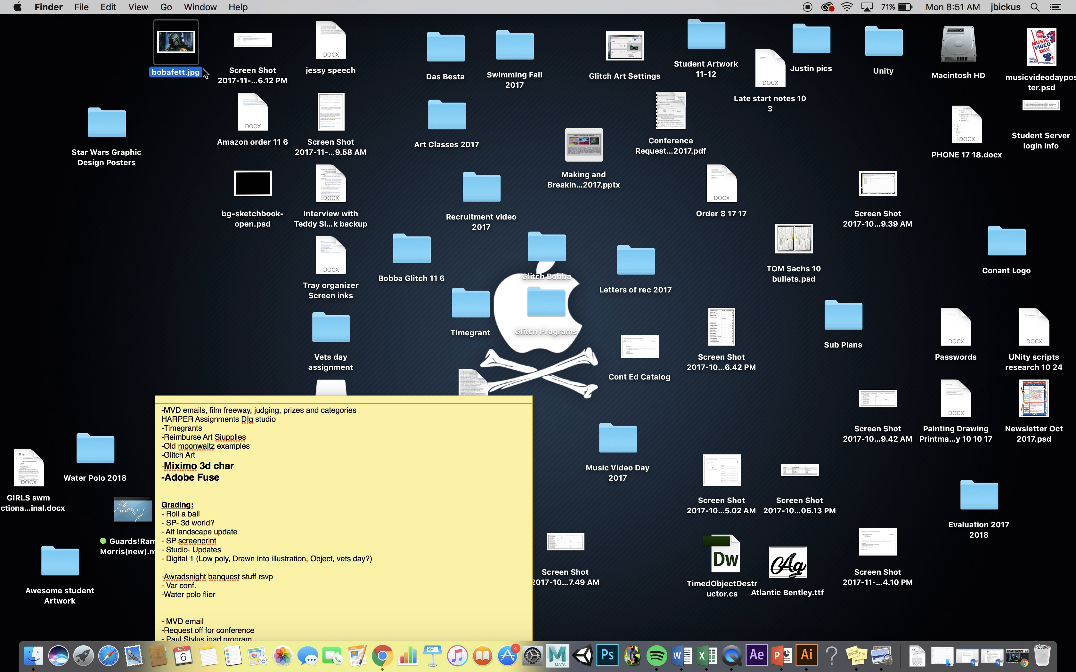
- Duplicate bobafett.jpg and place the copy in an empty area of the desktop below the Star Wars posters folder
right_click(182, 50)
left_click(227, 141)
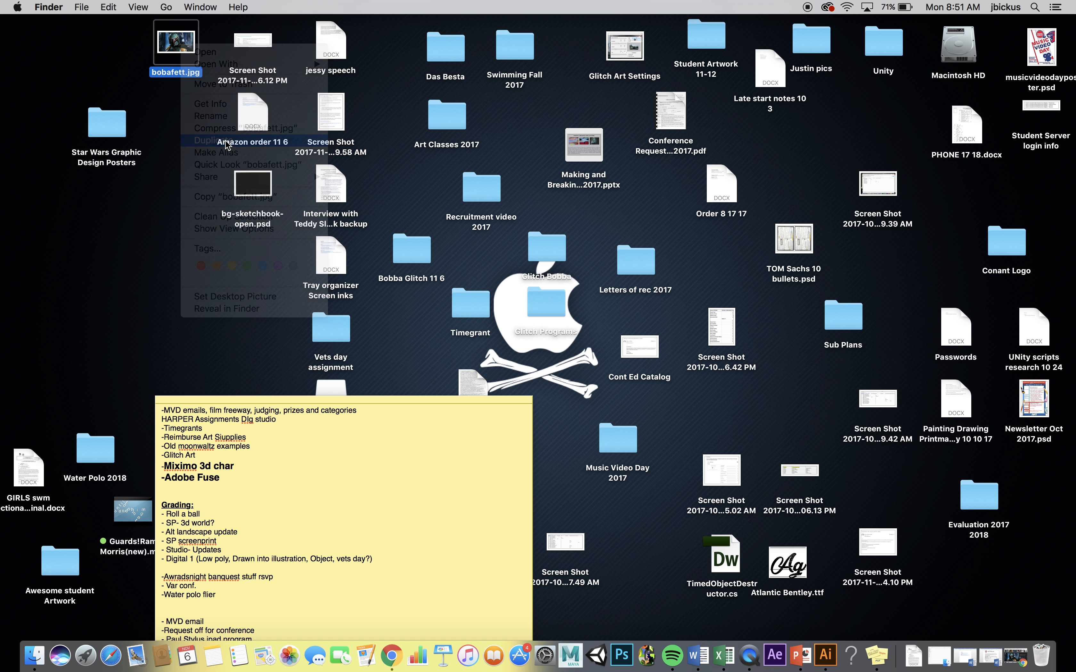
left_click_drag(196, 55, 54, 199)
left_click(156, 226)
left_click(192, 50)
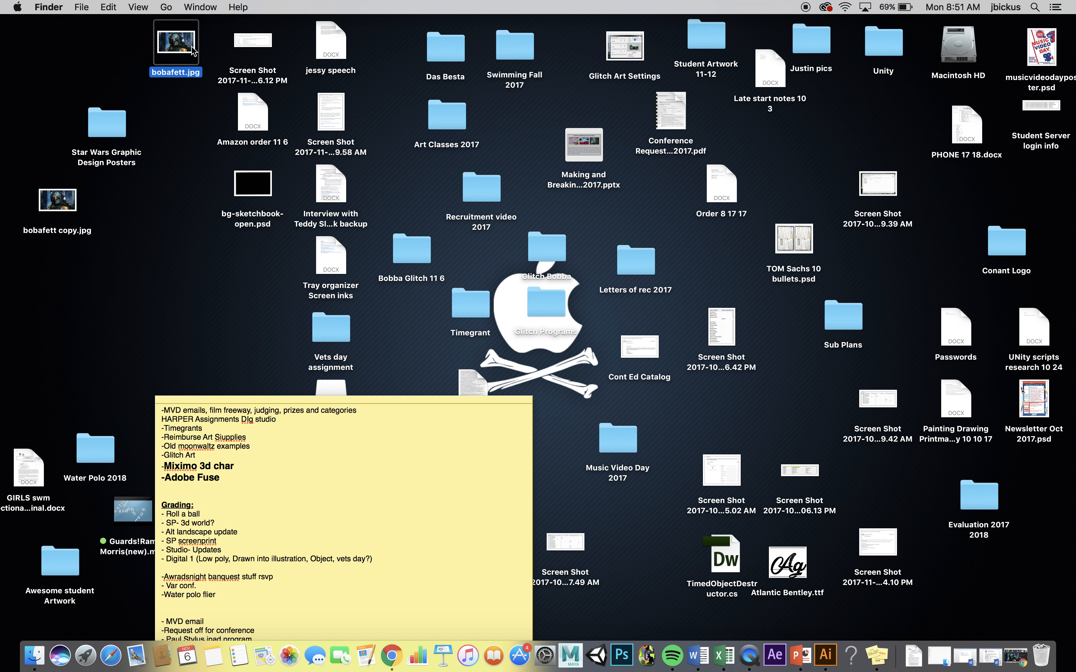
key("Return")
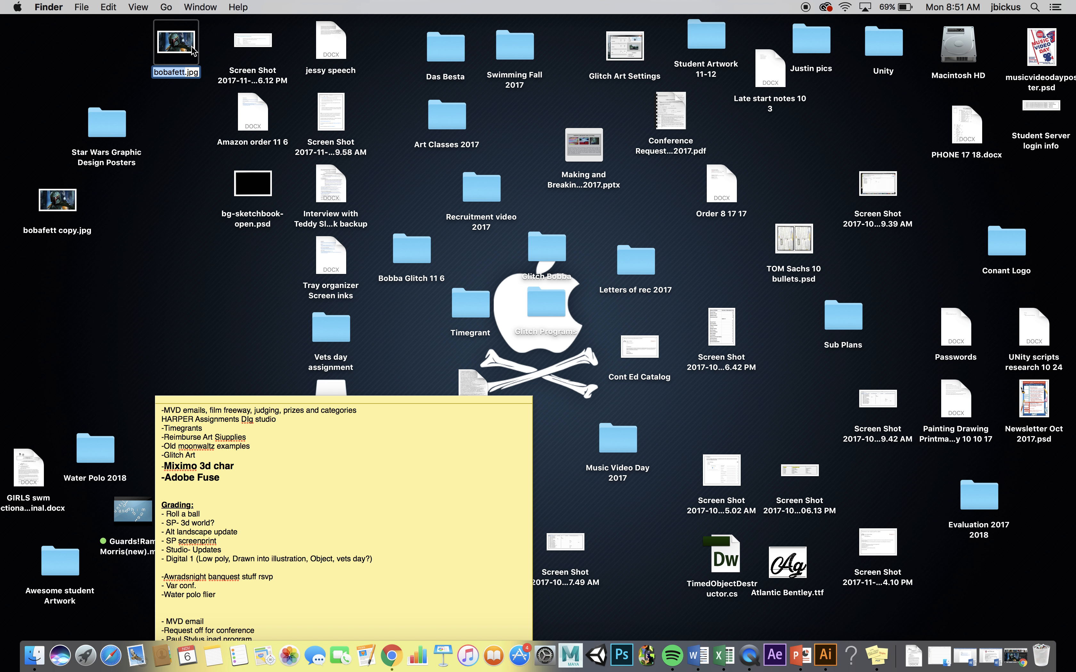
left_click(183, 129)
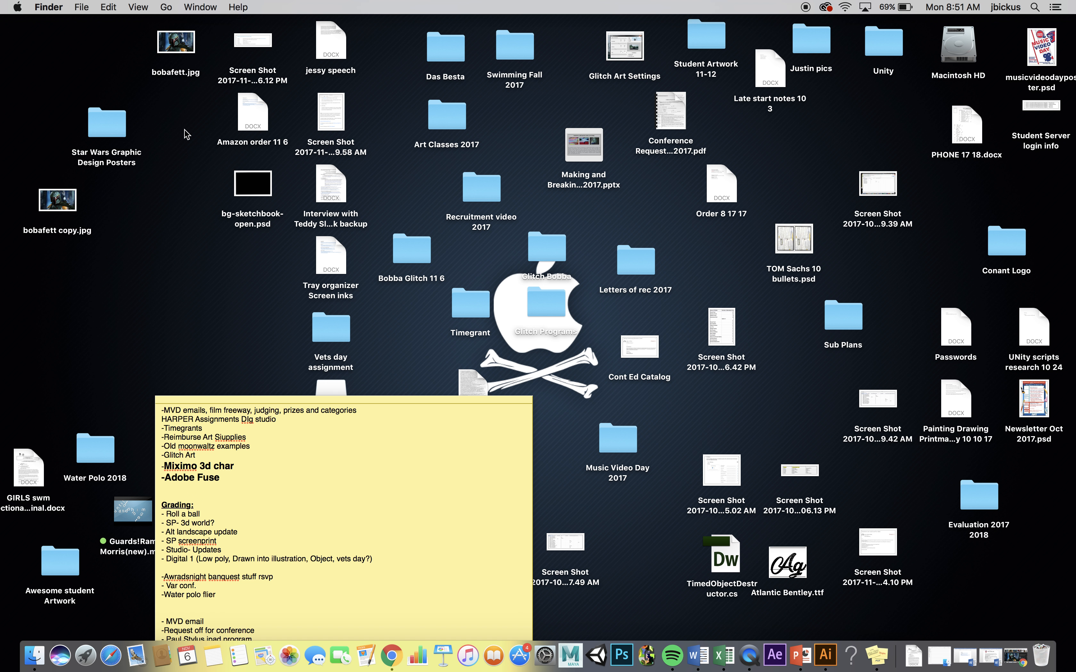
- Open bobafett.jpg in Preview and change the desktop file's extension to .txt, accepting the new extension
double_click(178, 72)
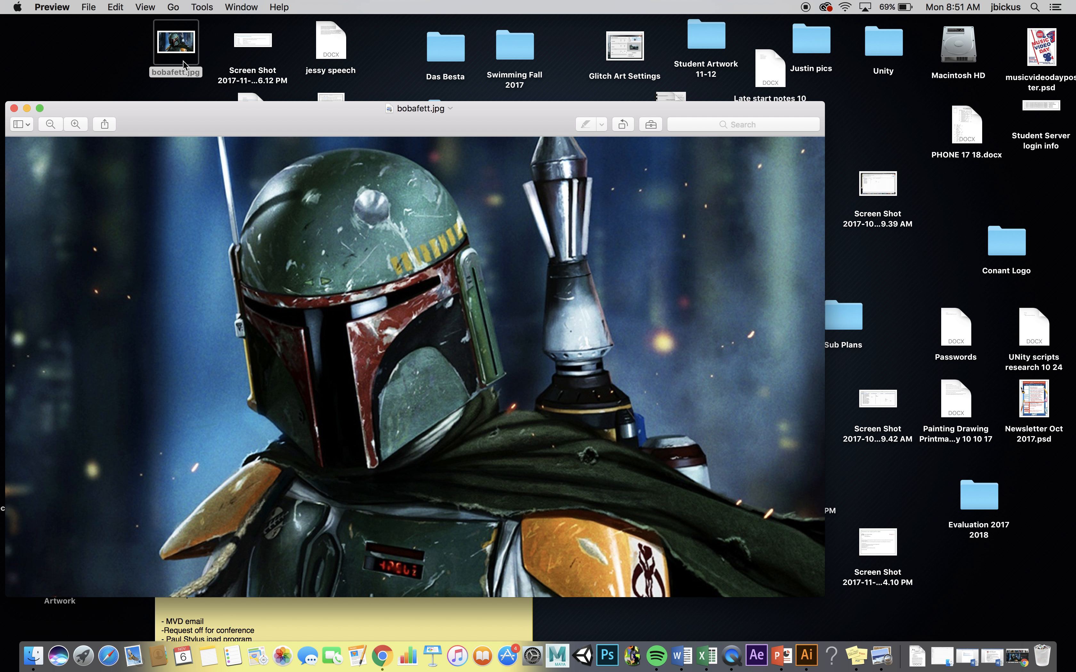
left_click(177, 72)
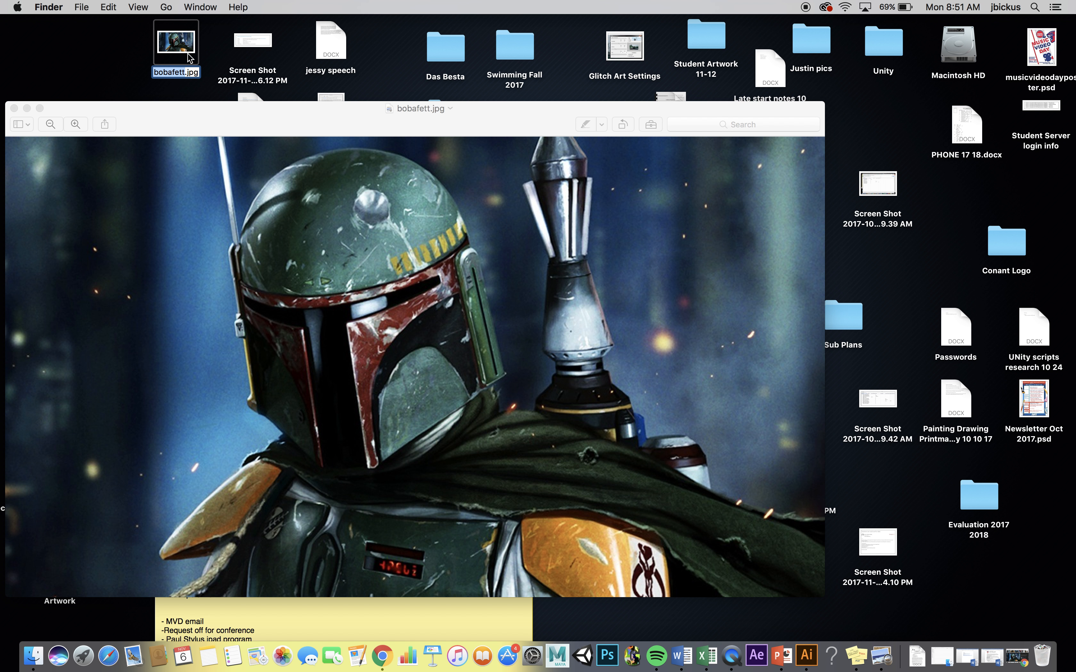
left_click(188, 74)
left_click_drag(187, 70, 201, 72)
type("txt")
key("Return")
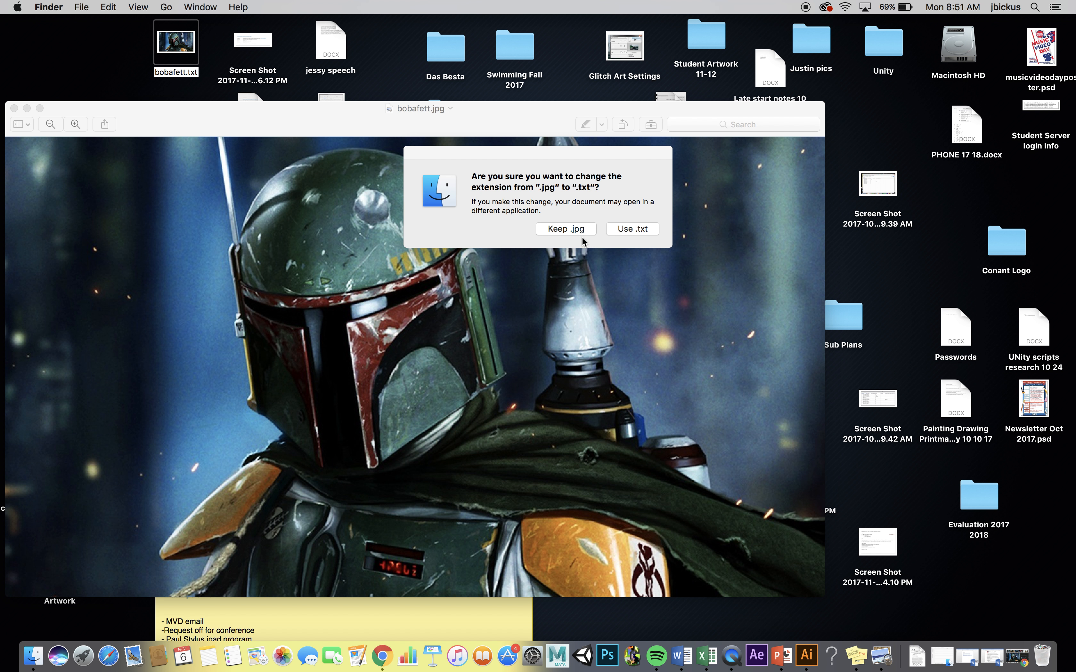
left_click(638, 230)
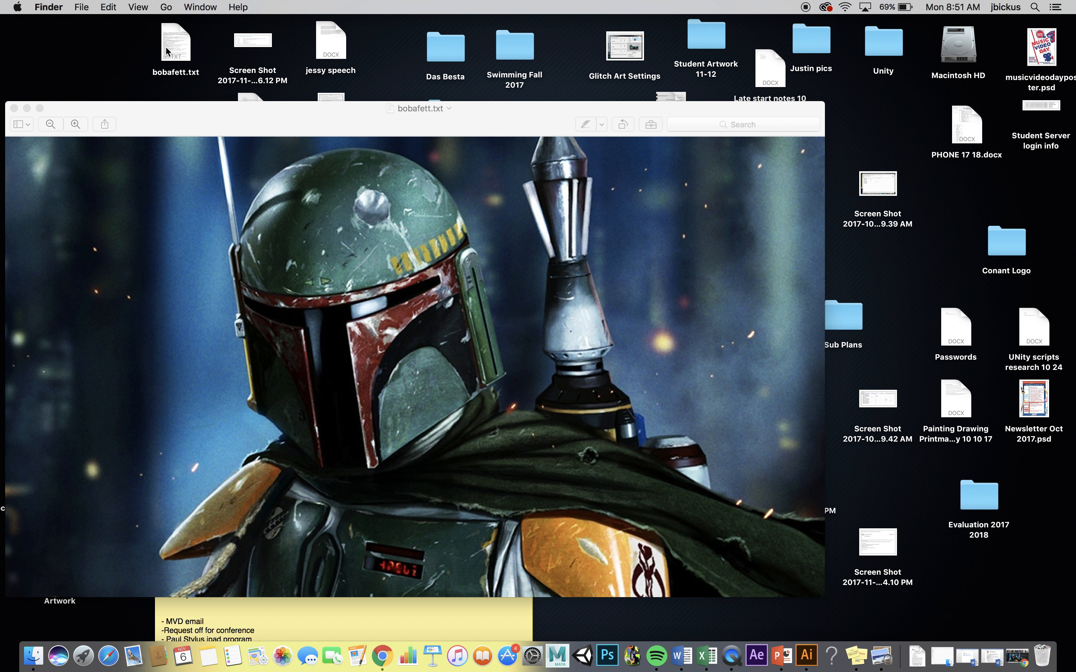
- Open bobafett.txt in TextEdit, arrange it beside the picture window, and enlarge the text window
double_click(179, 44)
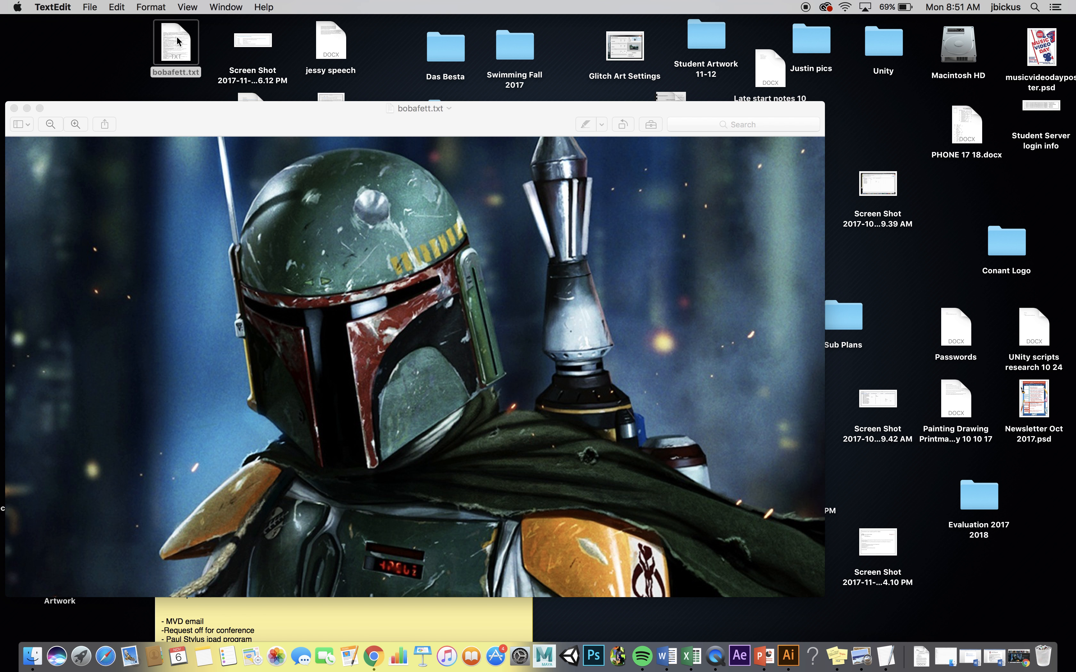
left_click_drag(370, 21, 697, 44)
left_click(426, 126)
left_click_drag(426, 125, 389, 80)
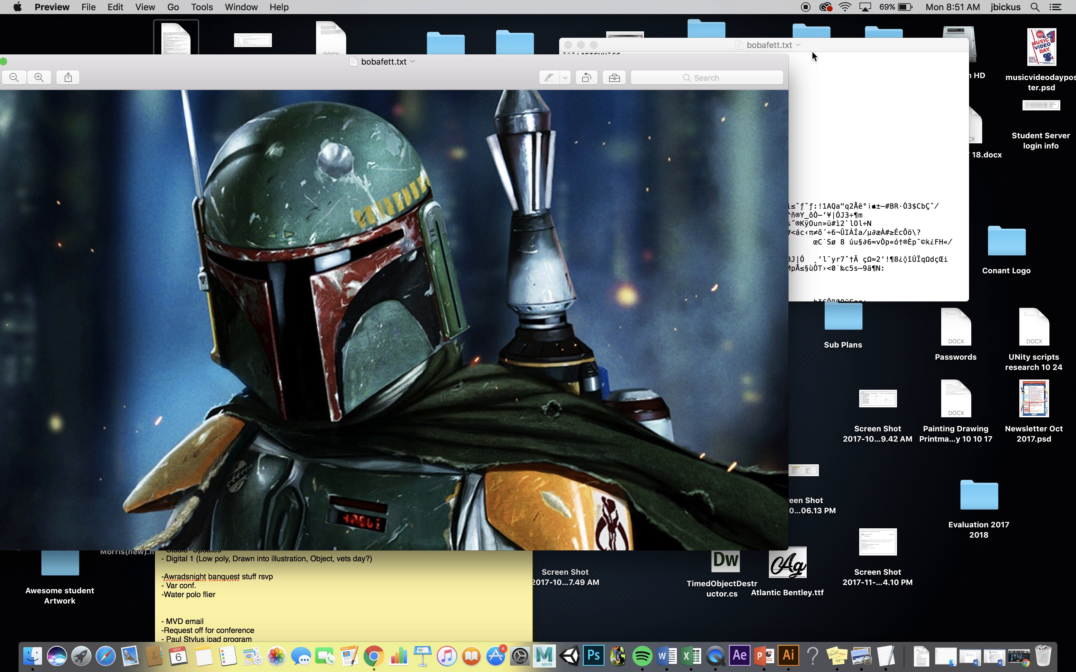
left_click(817, 42)
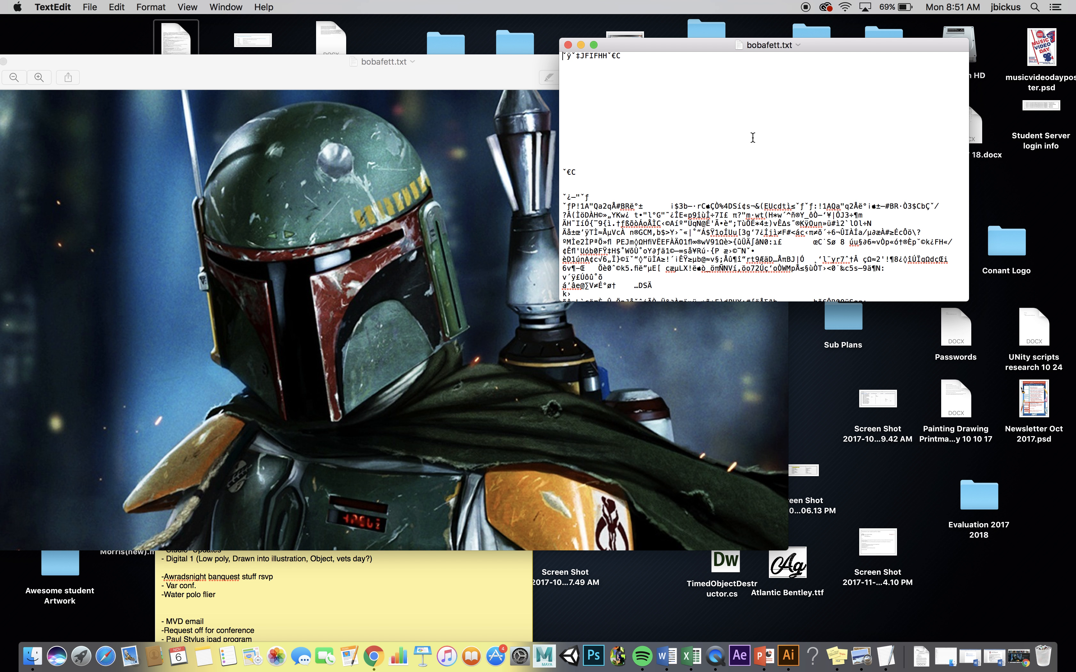
left_click_drag(818, 36, 867, 44)
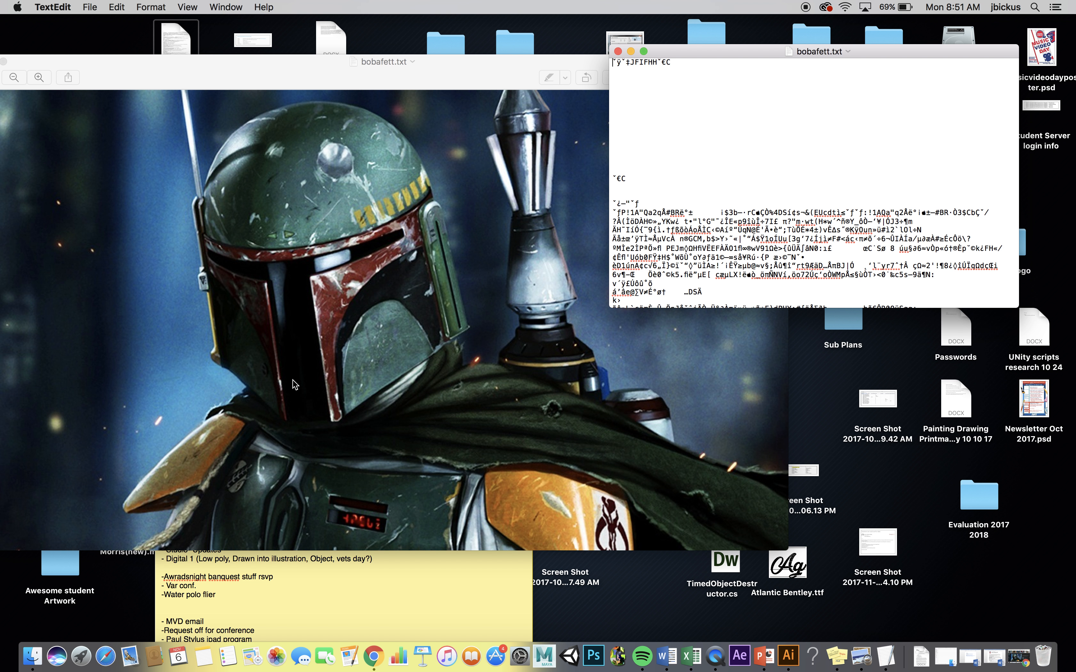
left_click_drag(1018, 307, 1067, 550)
- Delete three separate blocks of characters from the image code in bobafett.txt, skipping the header at its beginning
scroll(884, 329, "down", 5)
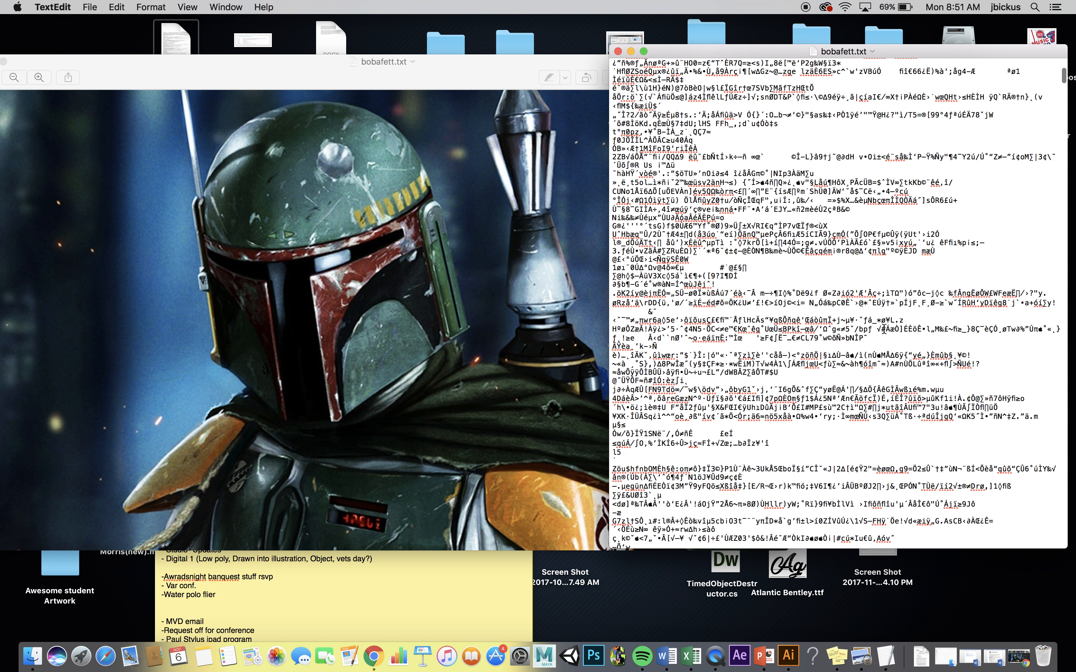
scroll(766, 106, "up", 5)
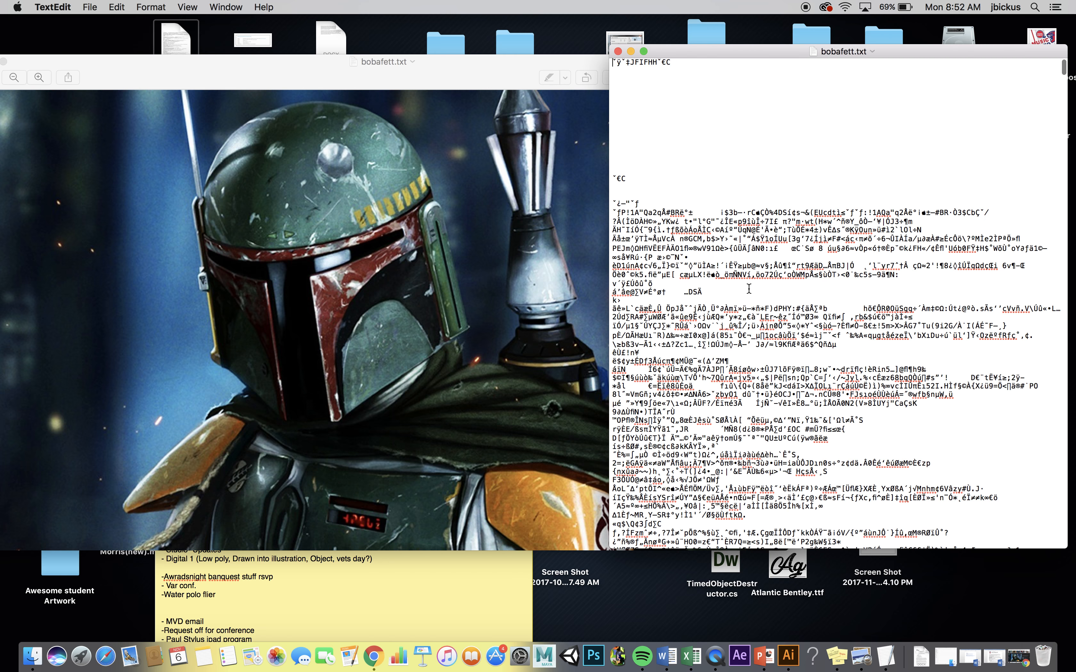
scroll(747, 325, "down", 15)
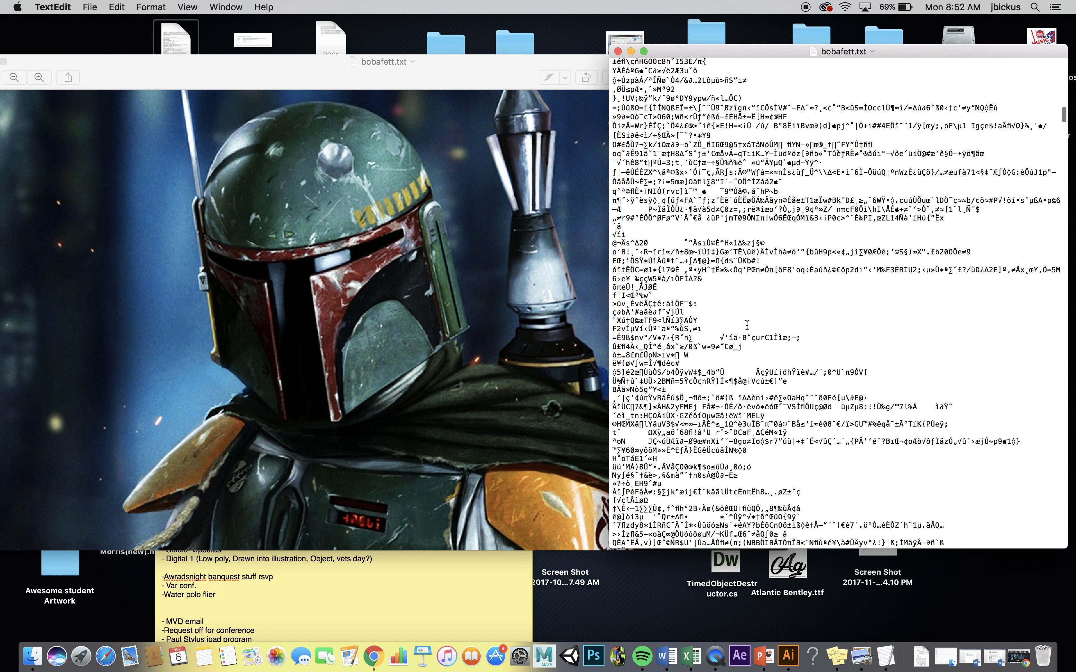
scroll(747, 325, "down", 8)
left_click_drag(688, 226, 790, 376)
key("BackSpace")
scroll(792, 376, "down", 10)
left_click_drag(711, 288, 796, 422)
key("BackSpace")
scroll(783, 386, "down", 4)
scroll(758, 365, "down", 8)
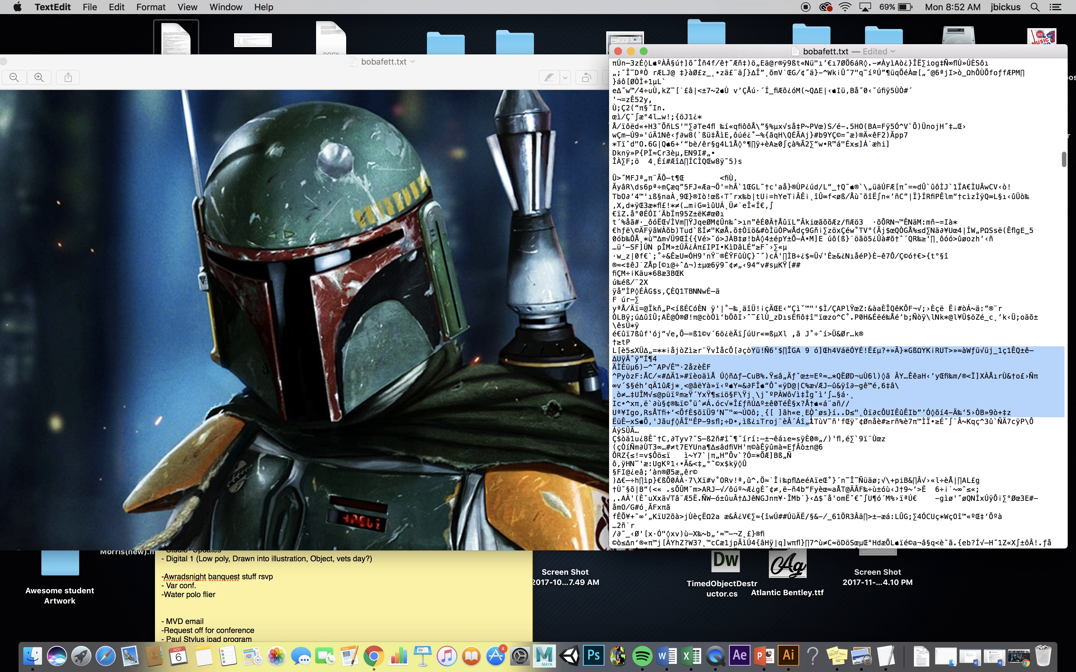
key("BackSpace")
- Delete three more blocks of characters further down the image code and save bobafett.txt
scroll(796, 423, "down", 12)
scroll(811, 418, "down", 4)
left_click_drag(726, 371, 782, 418)
key("BackSpace")
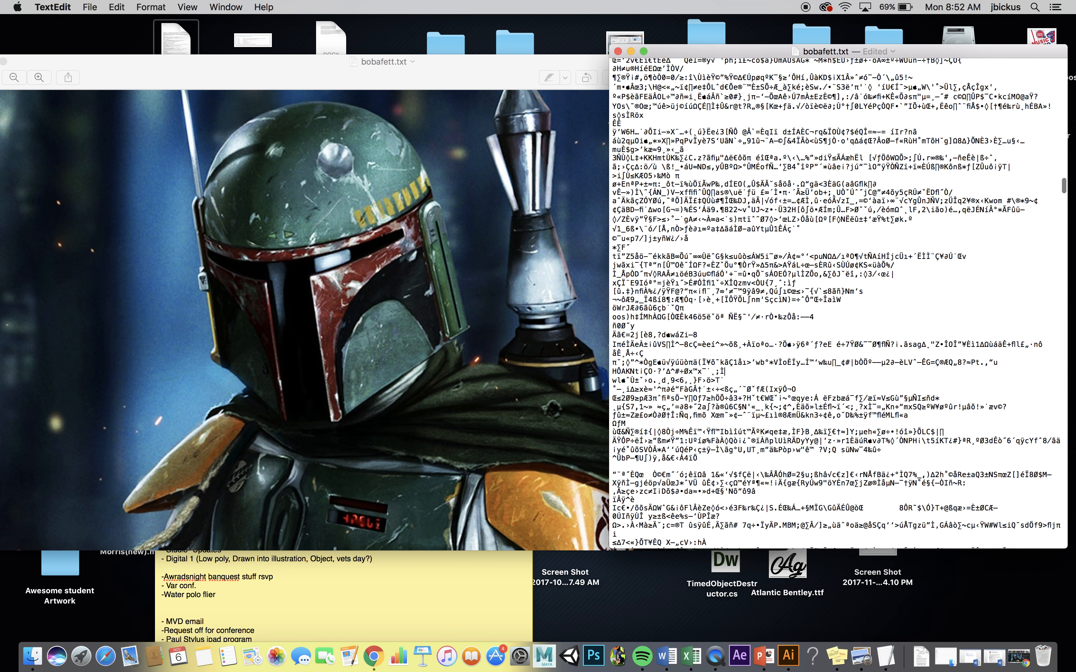
scroll(783, 419, "down", 12)
left_click_drag(725, 332, 774, 418)
key("BackSpace")
scroll(774, 418, "down", 12)
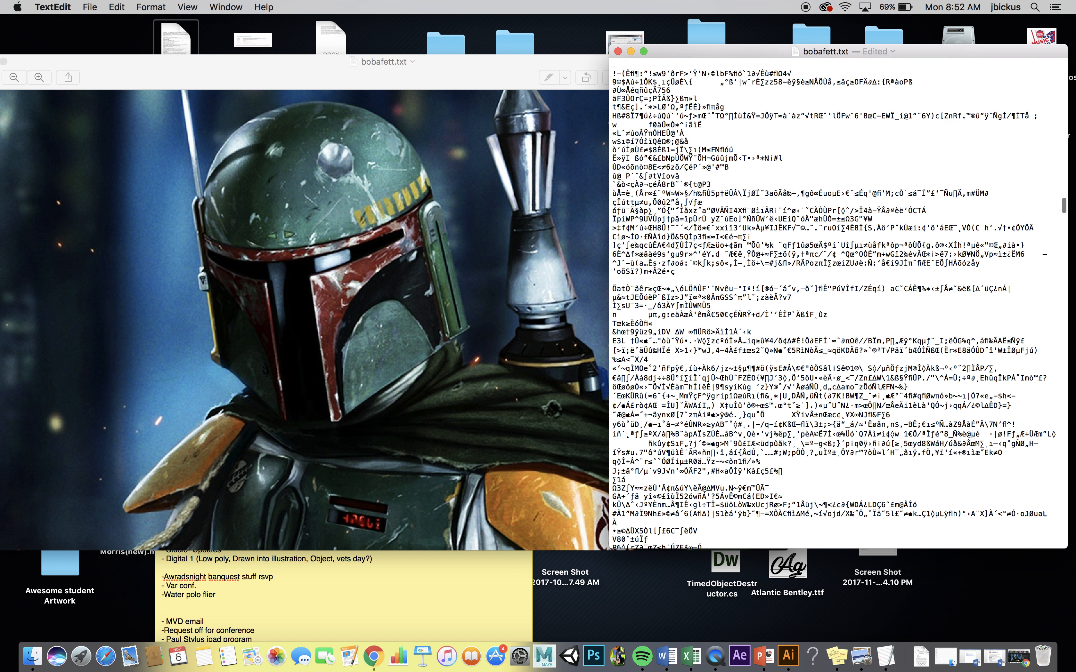
left_click_drag(711, 293, 775, 385)
key("BackSpace")
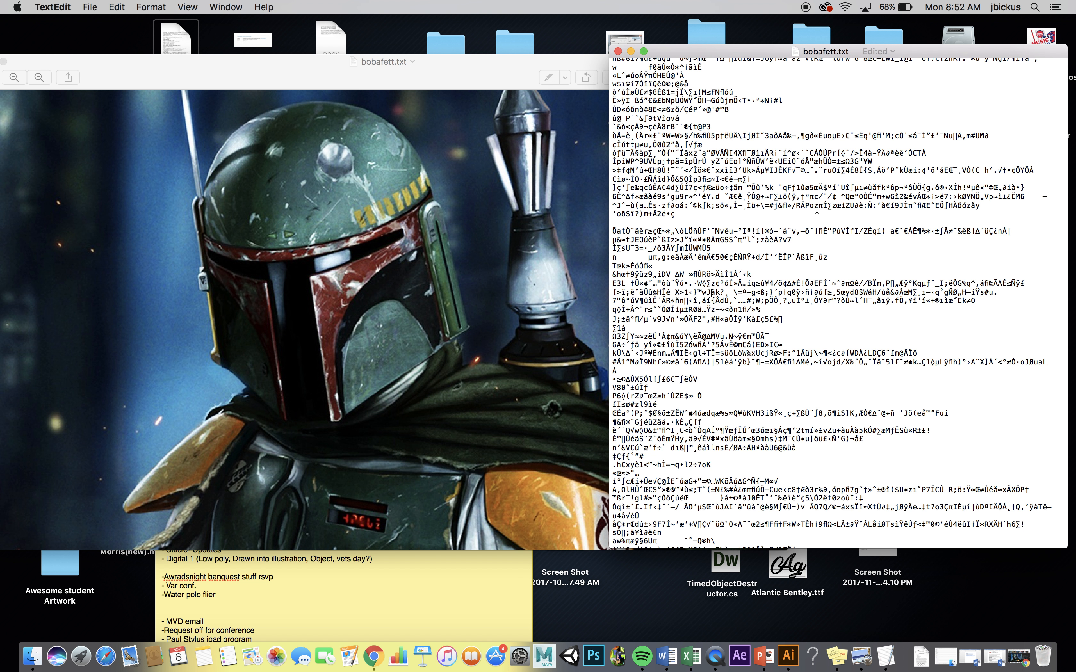
key("super+s")
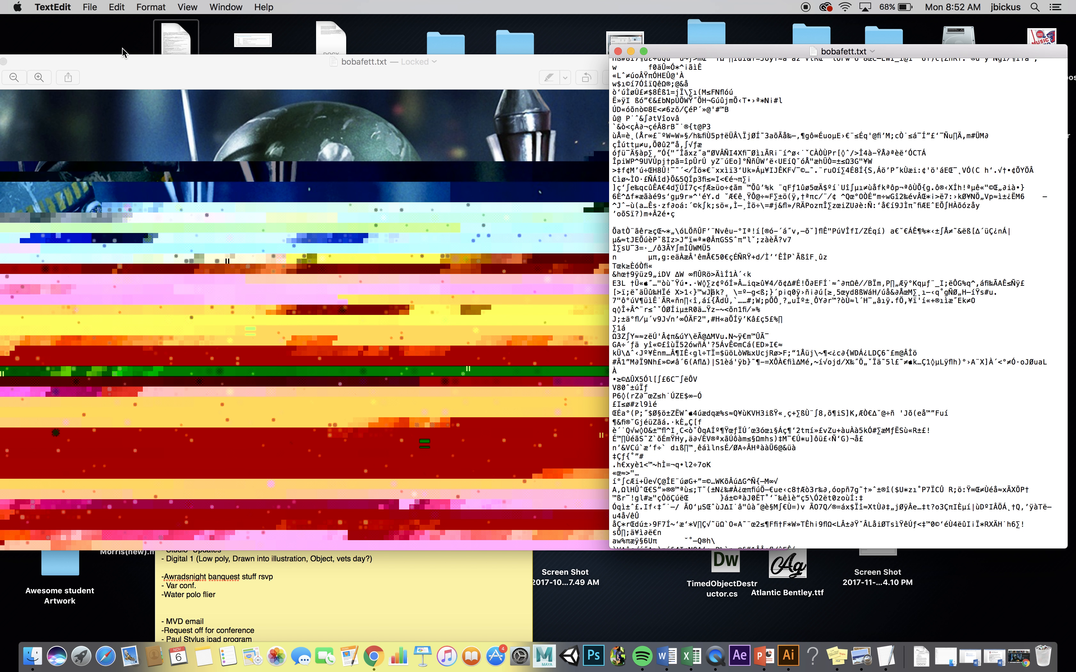
- Export the glitched picture from Preview as TIFF "bobafett1" into the "Bobba Glitch 11 6" folder, then return to the text file
left_click(121, 61)
left_click(88, 7)
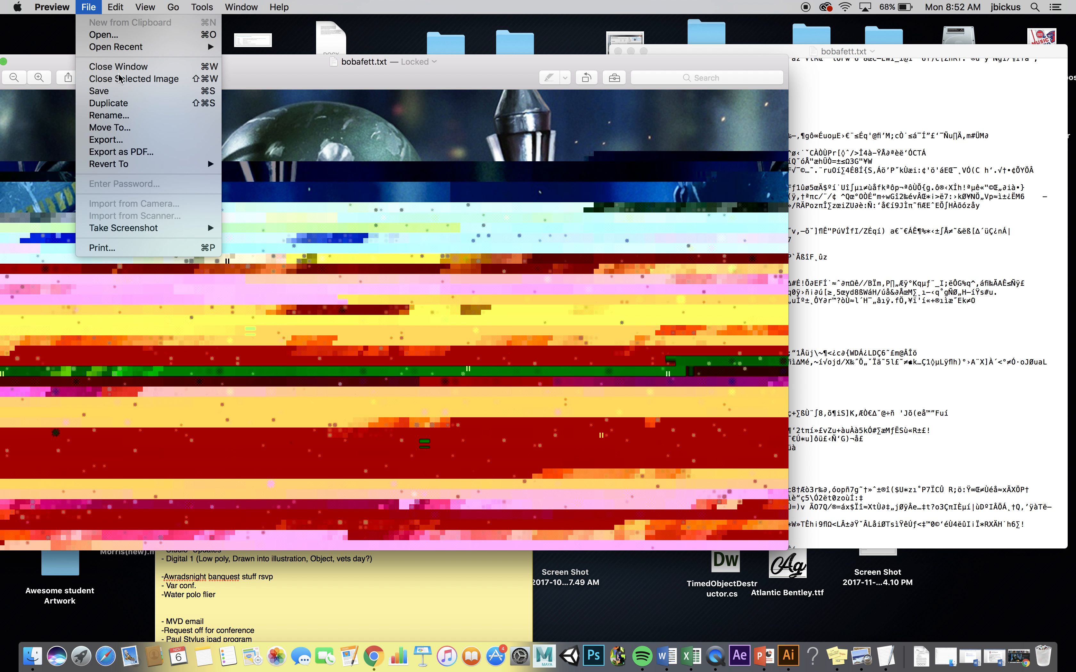
left_click(135, 140)
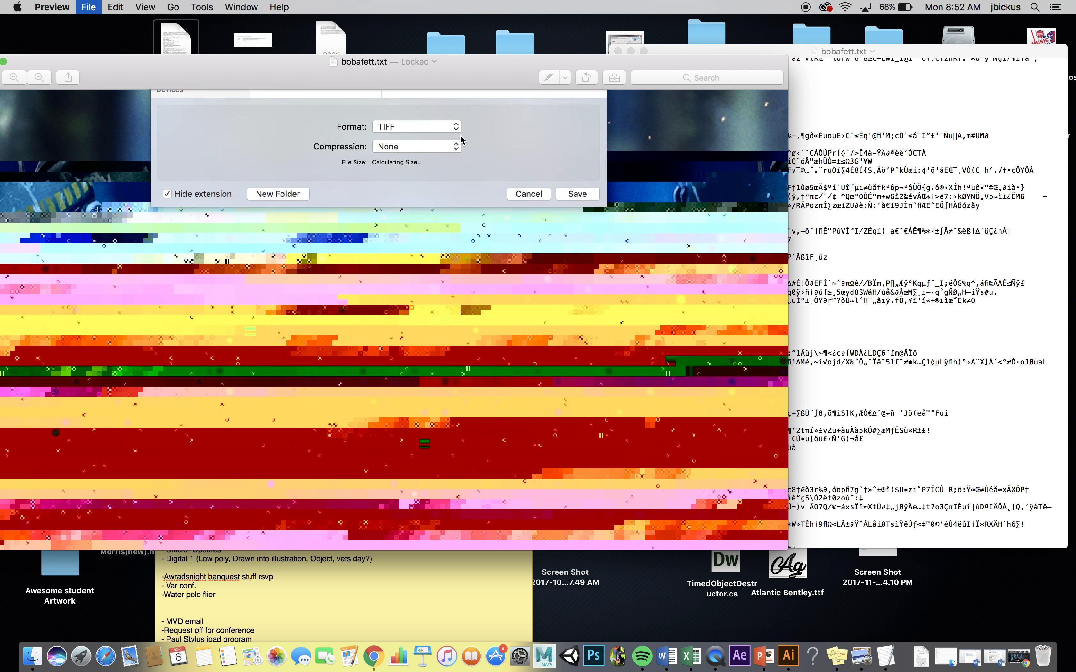
left_click(190, 251)
scroll(336, 272, "down", 5)
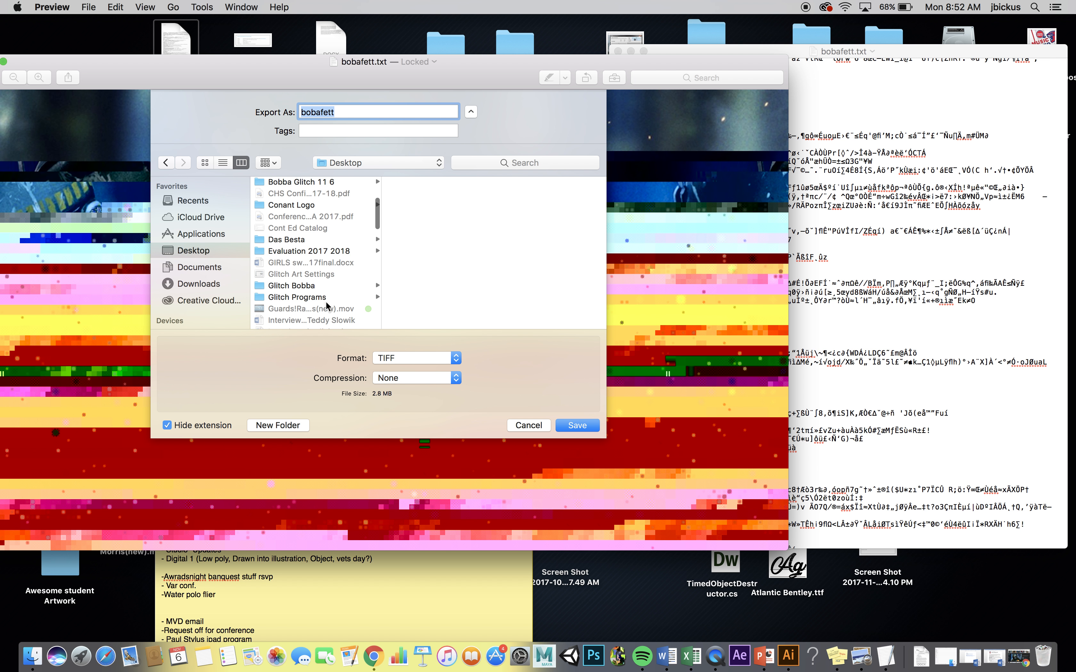
left_click(313, 182)
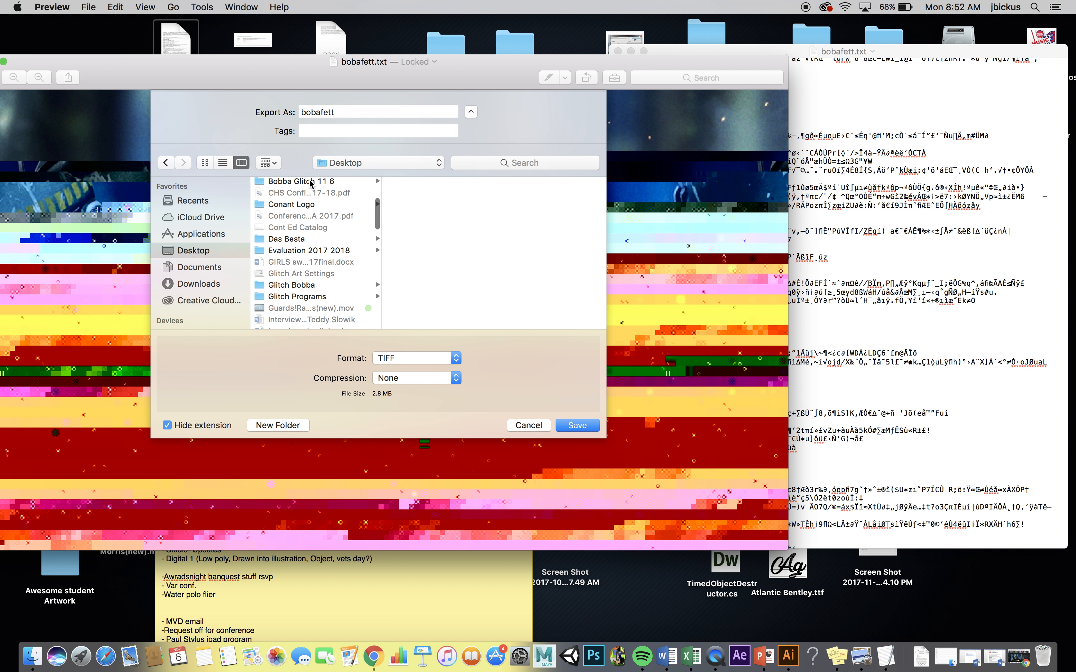
left_click(345, 111)
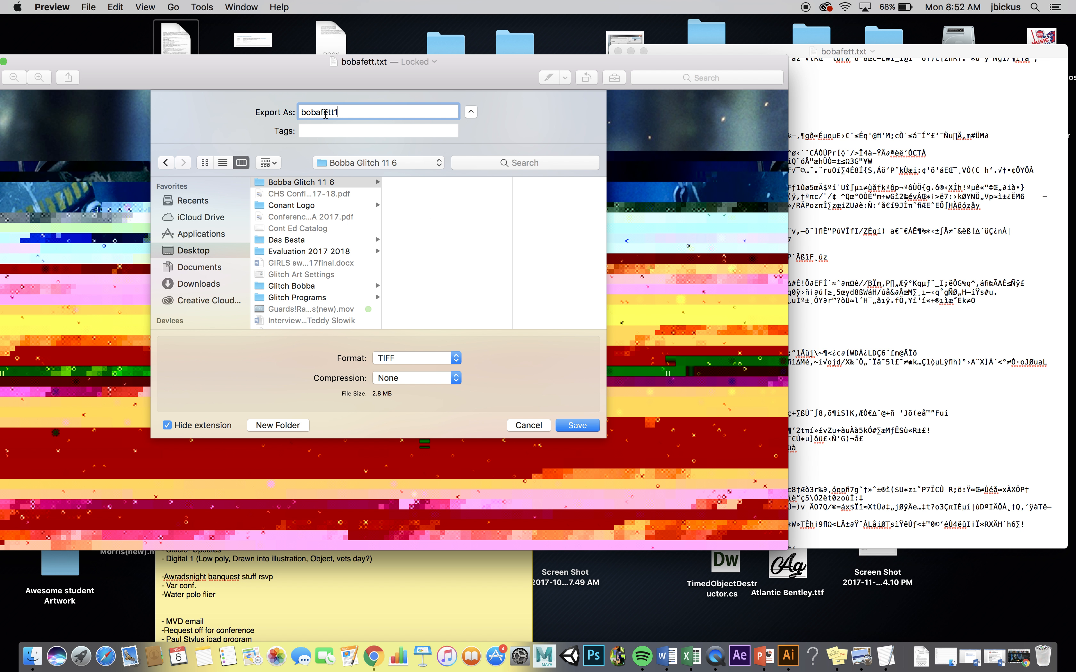
left_click(588, 429)
left_click(976, 288)
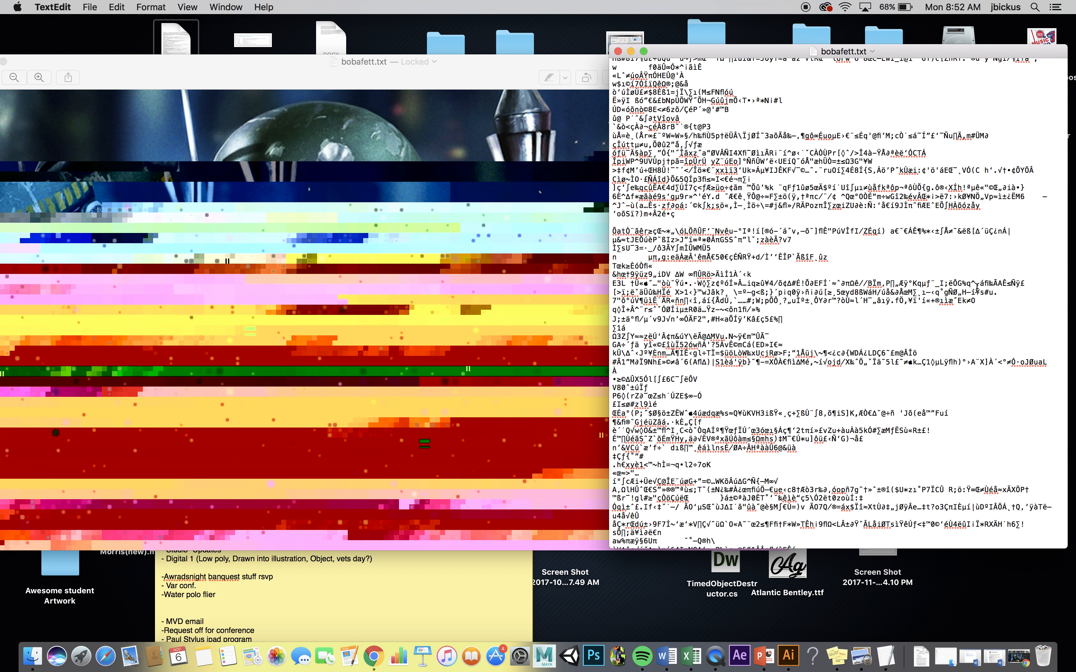
- Undo all the block deletions in bobafett.txt to restore the original image code and save the file
key("super+v")
key("super+z")
key("super+z")
key("super+z")
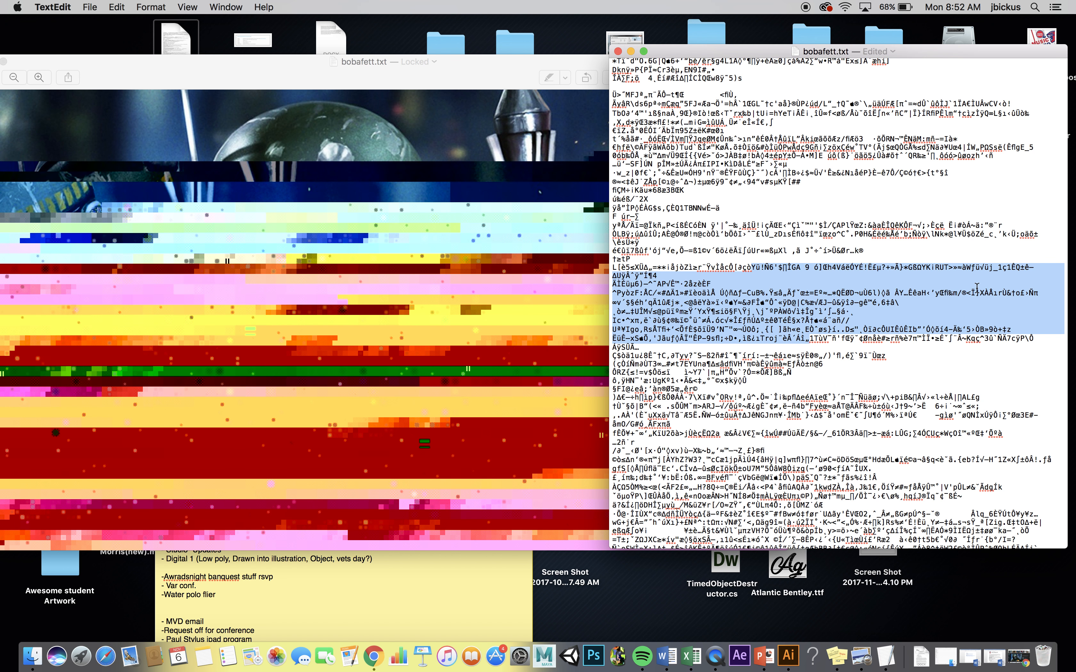
key("super+z")
key("super+z")
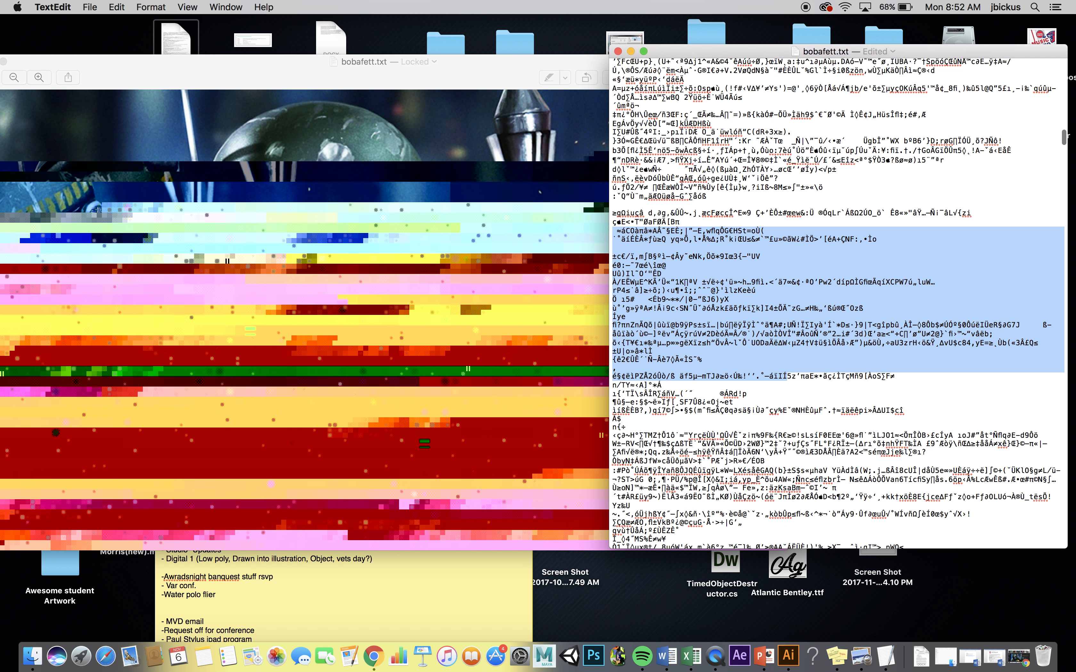
key("super+z")
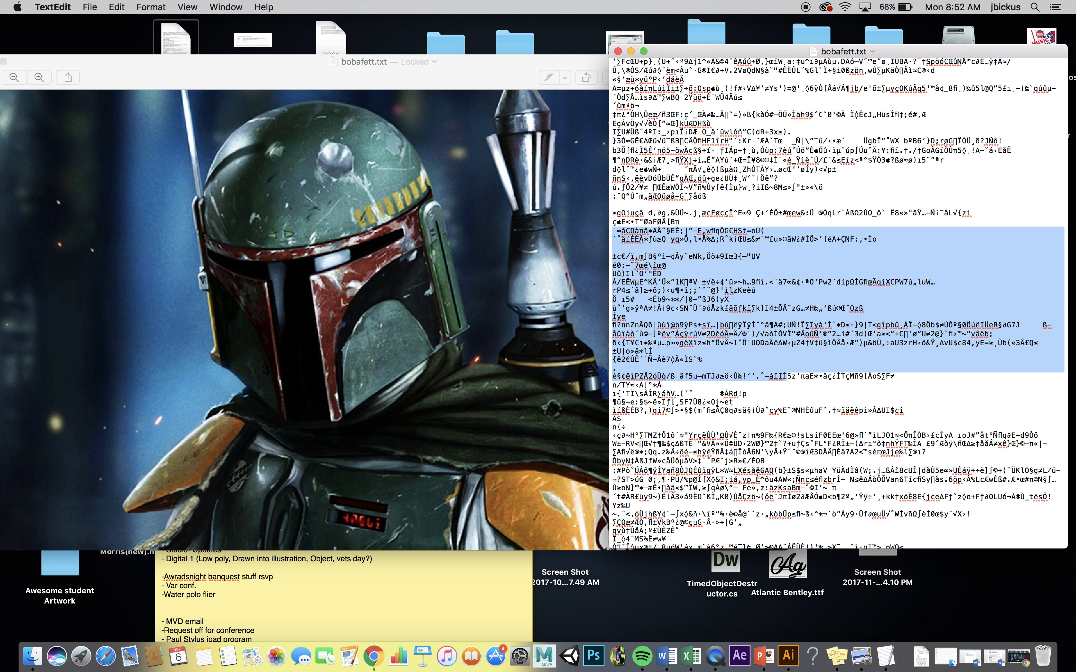
- Delete two separate blocks of characters from the image code in bobafett.txt, the second further down than the first
scroll(783, 250, "down", 1)
scroll(783, 250, "down", 15)
left_click_drag(685, 229, 792, 357)
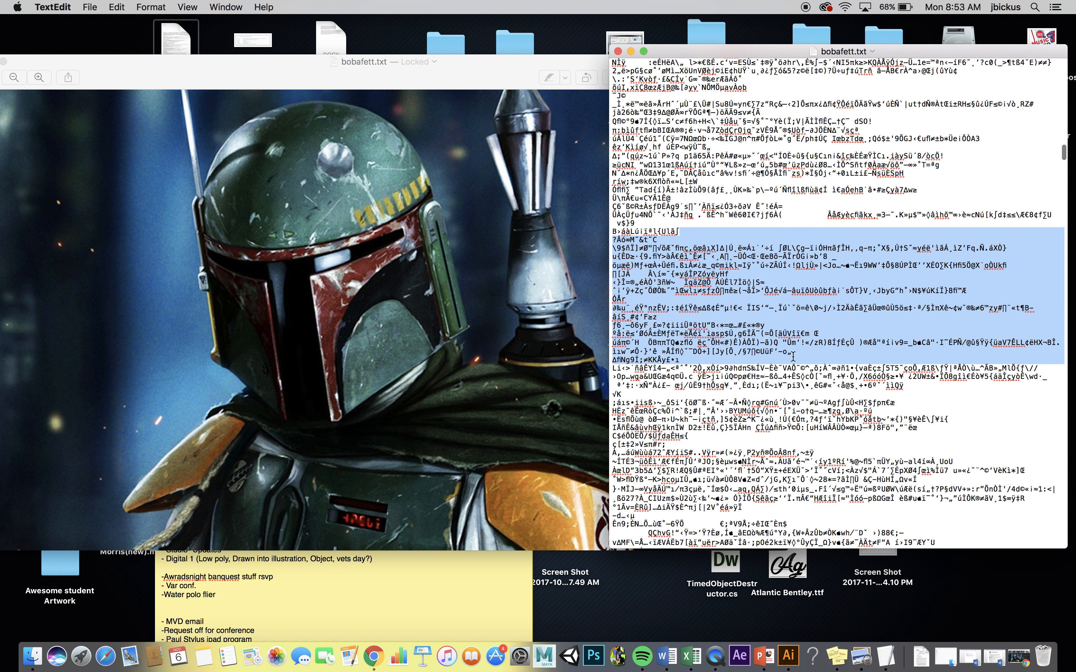
key("BackSpace")
scroll(756, 320, "down", 10)
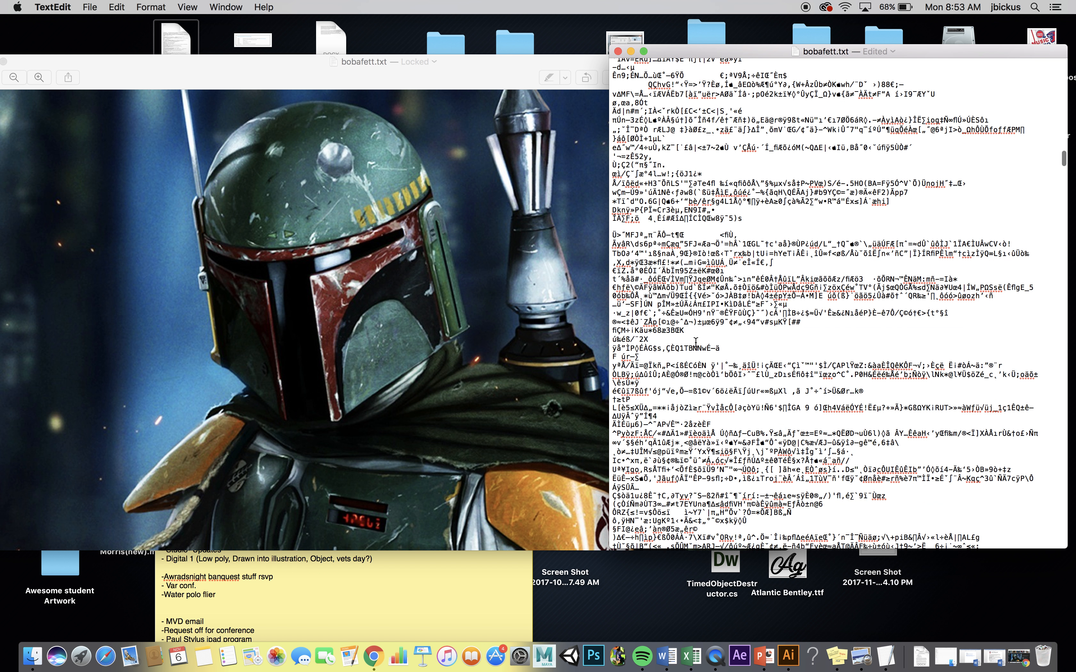
left_click_drag(613, 331, 736, 401)
key("BackSpace")
- Copy a large block of characters from the image code, paste it several times in place, and save bobafett.txt
left_click_drag(636, 175, 758, 449)
left_click(759, 450)
key("super+v")
key("super+v")
key("super+v")
key("super+v")
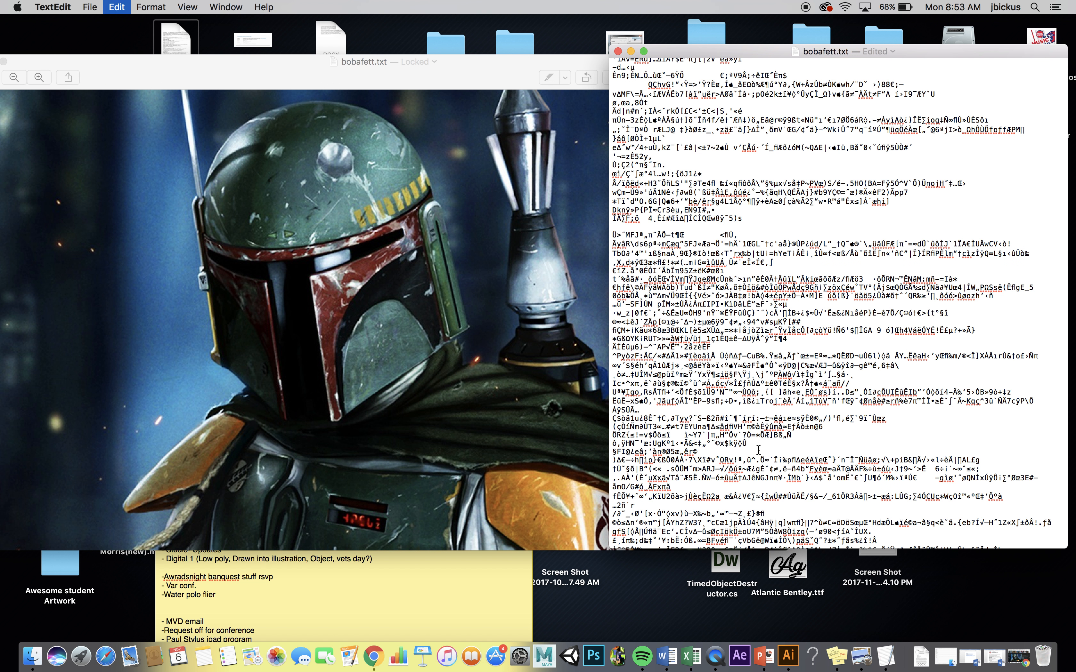
key("super+v")
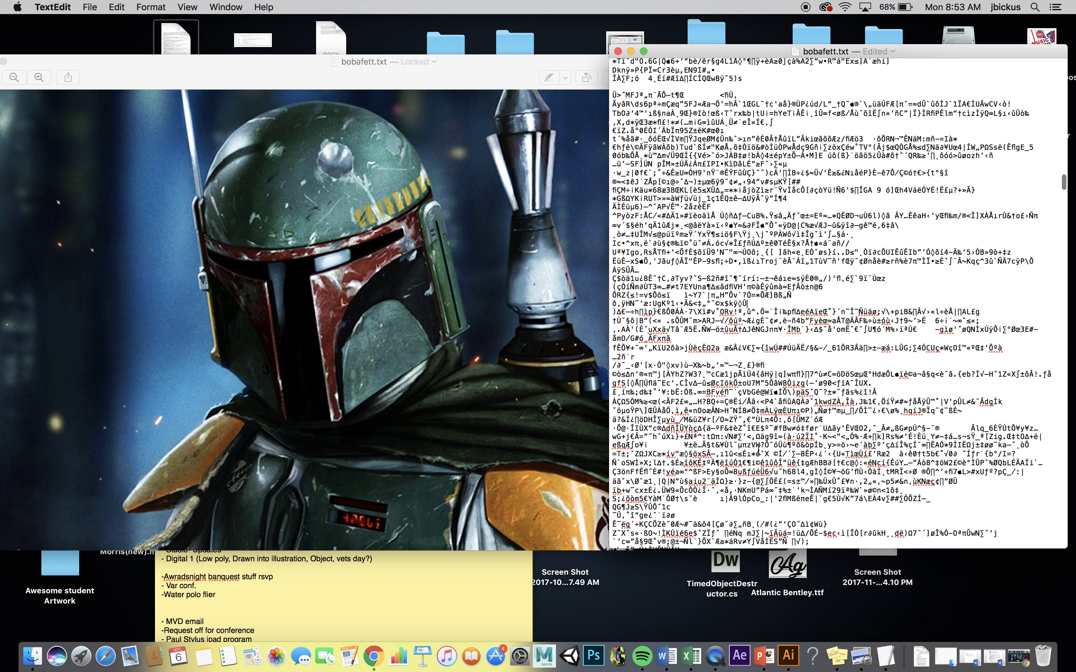
key("super+s")
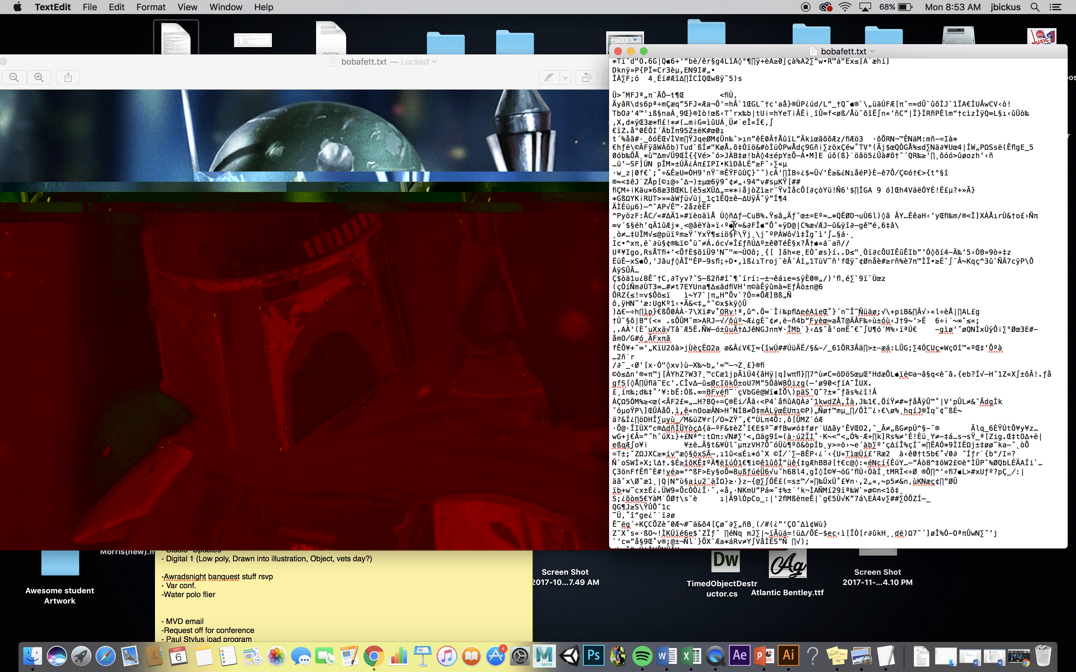
- Export the red glitched picture from Preview as JPEG "bobafett2" into the "Bobba Glitch 11 6" folder, and return to the text file
left_click(99, 10)
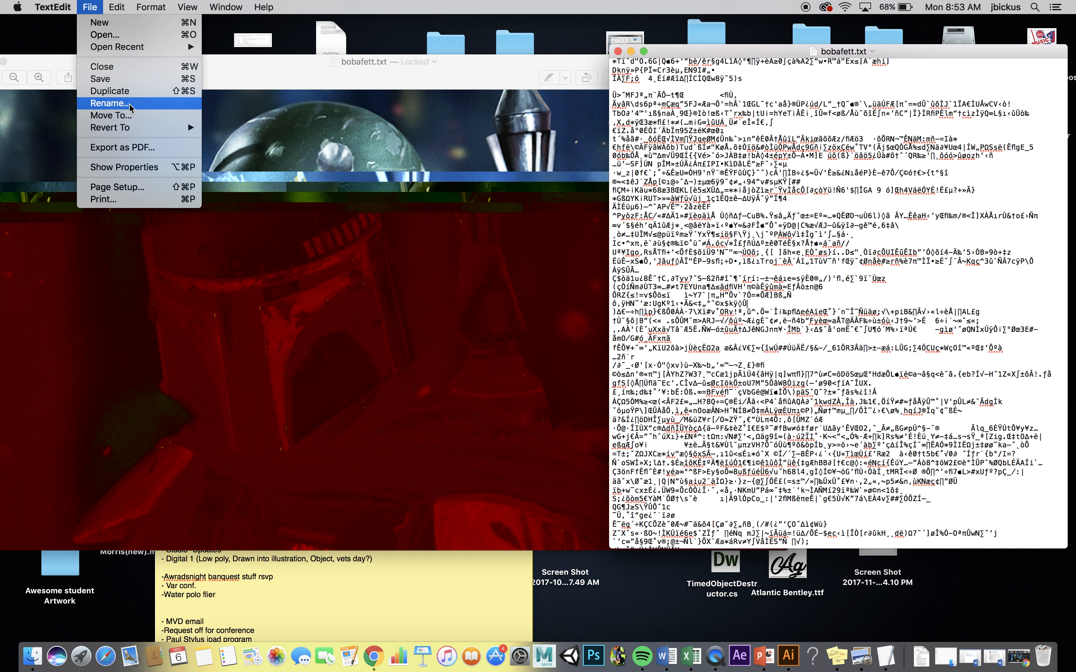
left_click(245, 62)
left_click(91, 7)
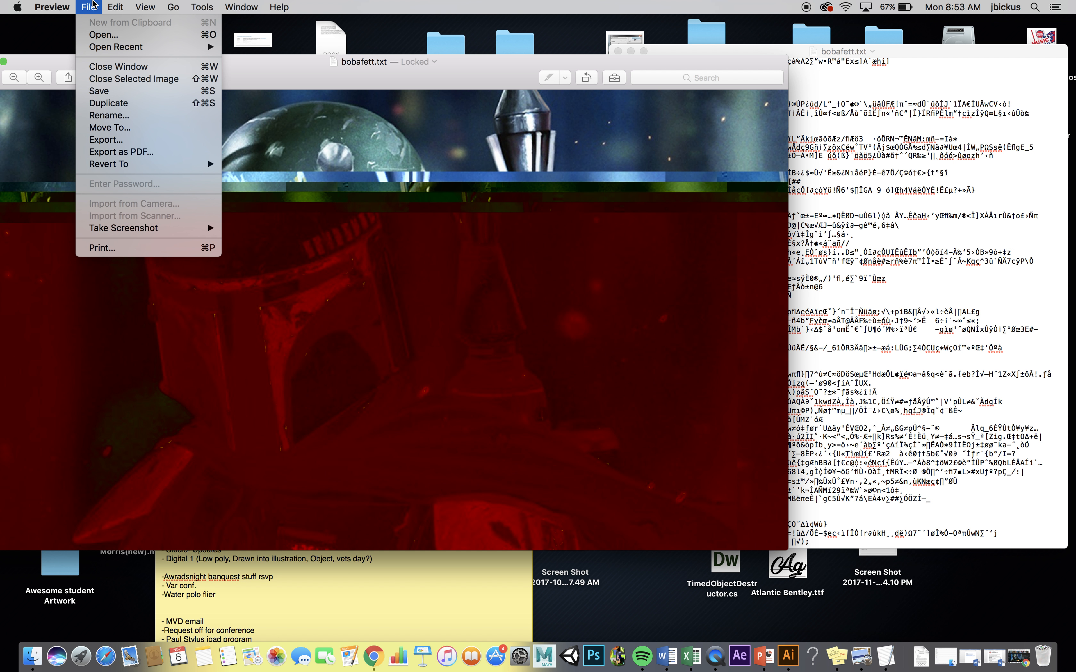
left_click(129, 142)
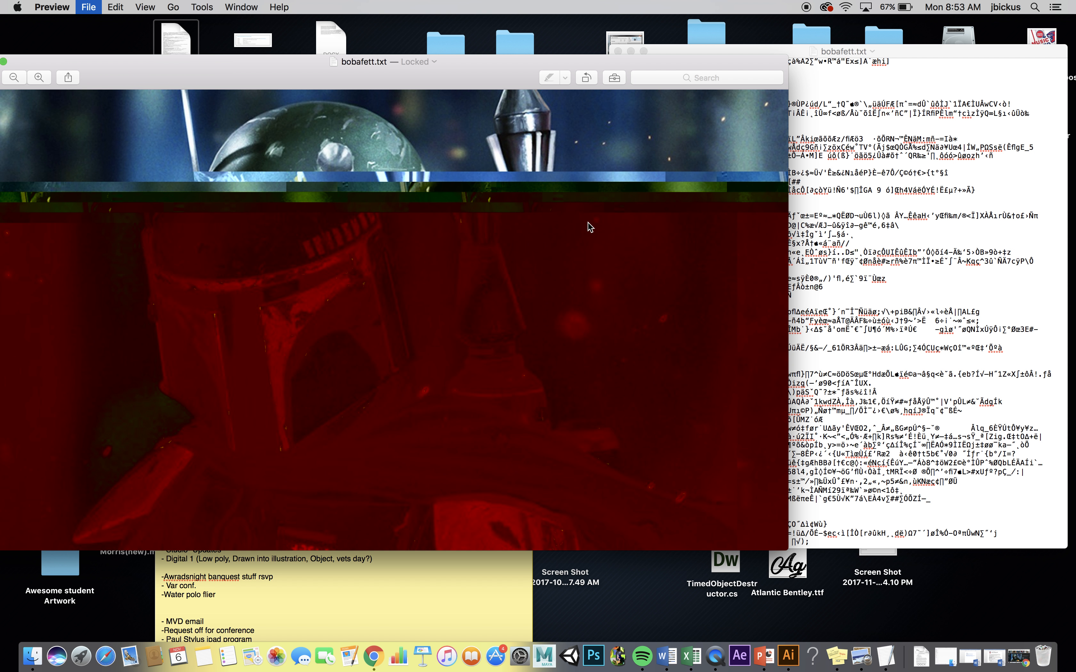
left_click(349, 113)
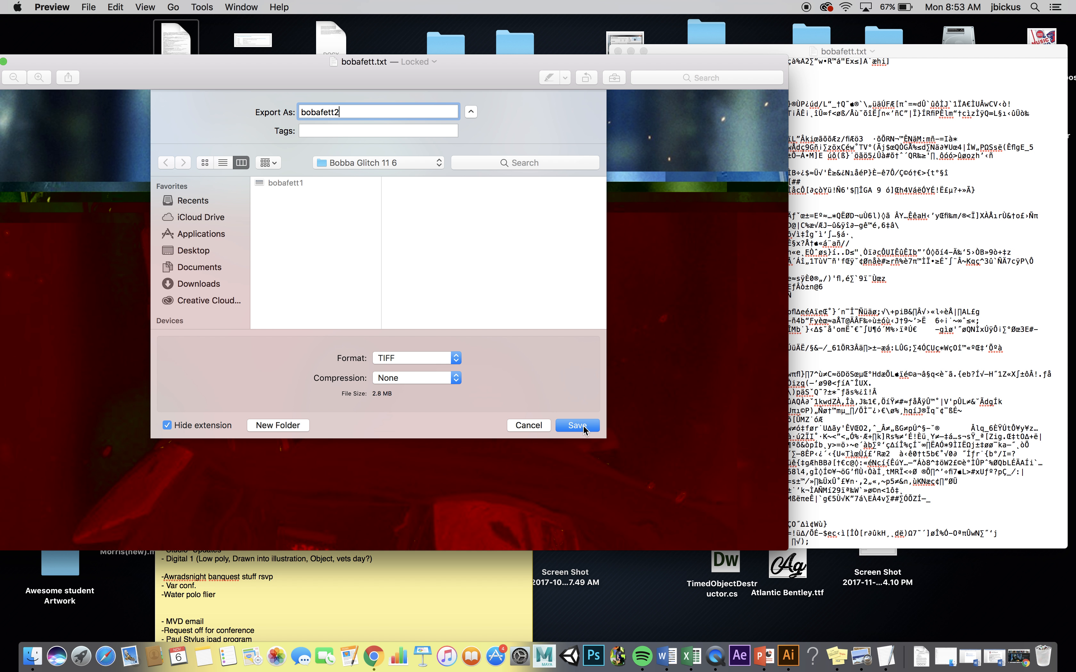
left_click(435, 363)
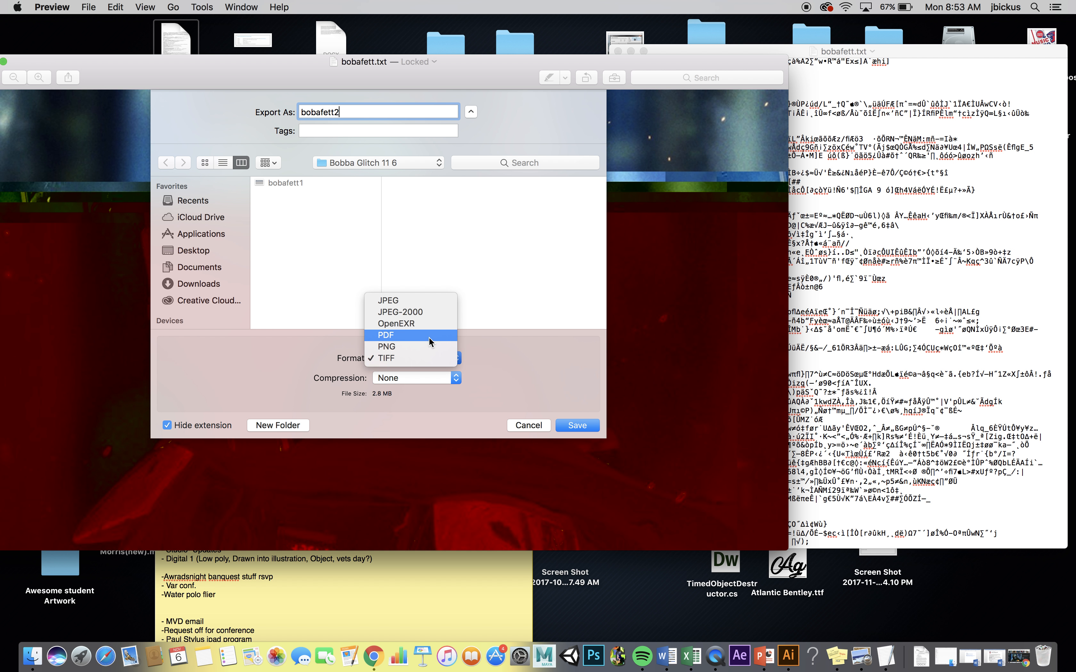
left_click(427, 316)
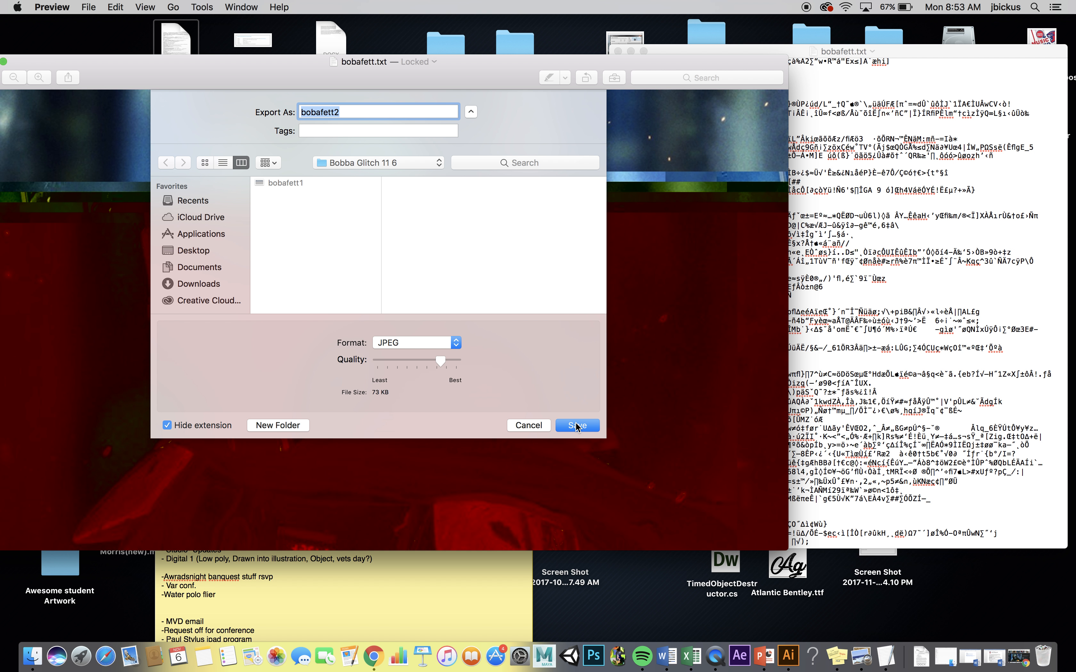
left_click(576, 426)
left_click(941, 320)
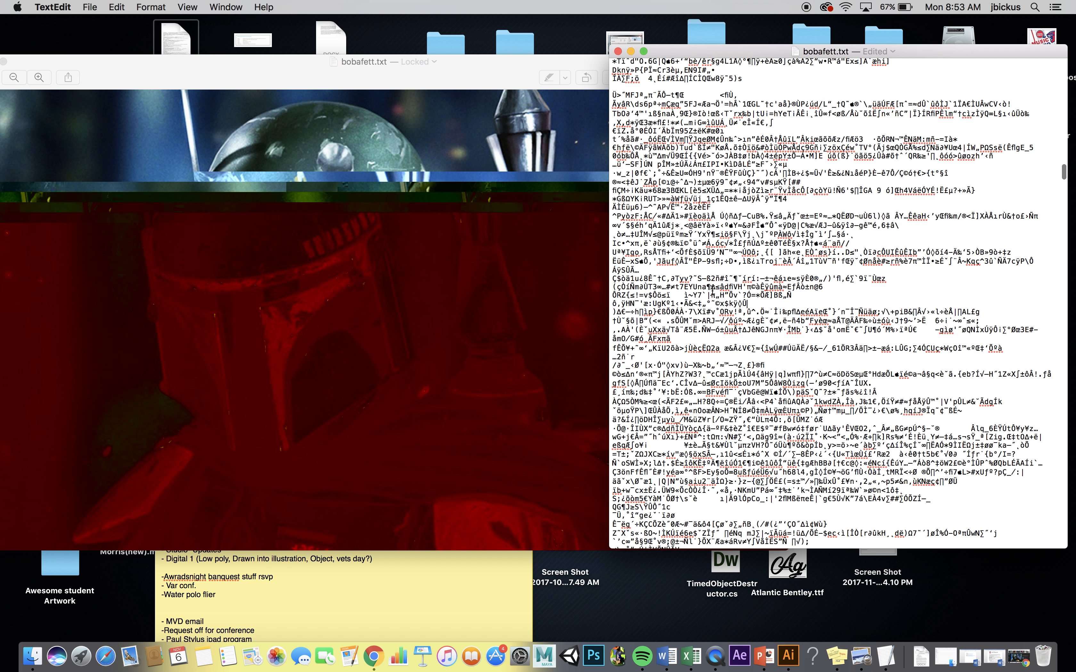
- Undo the pasted blocks and character deletions in bobafett.txt back to the original image code
key("super+z")
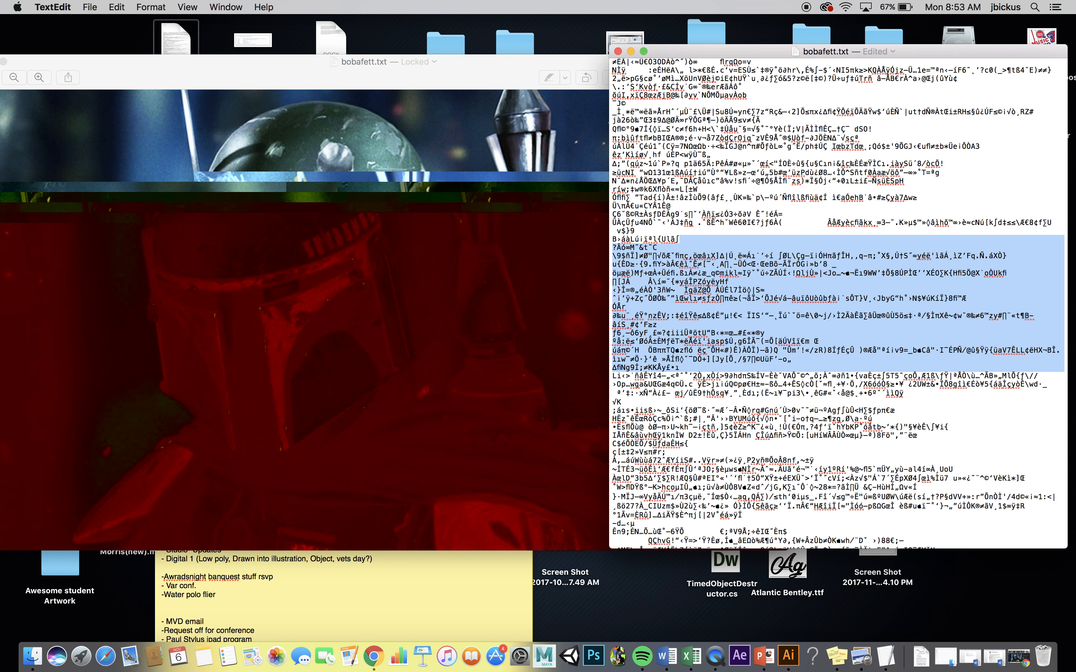
key("super+z")
key("super+z")
key("super+z")
key("super+z")
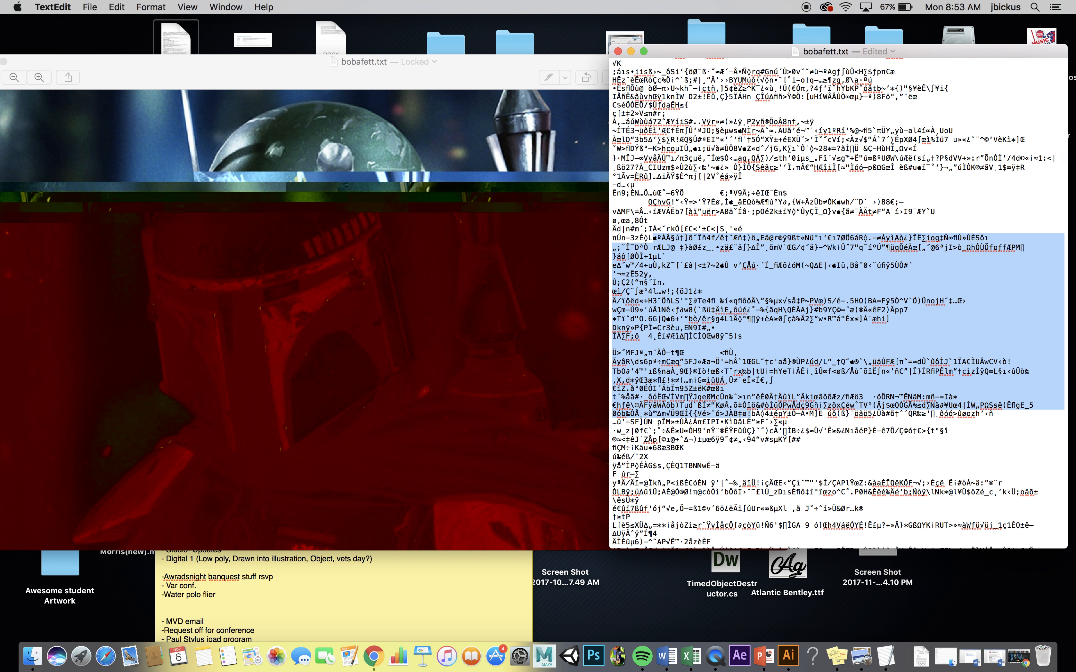
- Delete a large block of characters further down the image code and save bobafett.txt
key("super+z")
key("super+z")
key("super+z")
key("super+z")
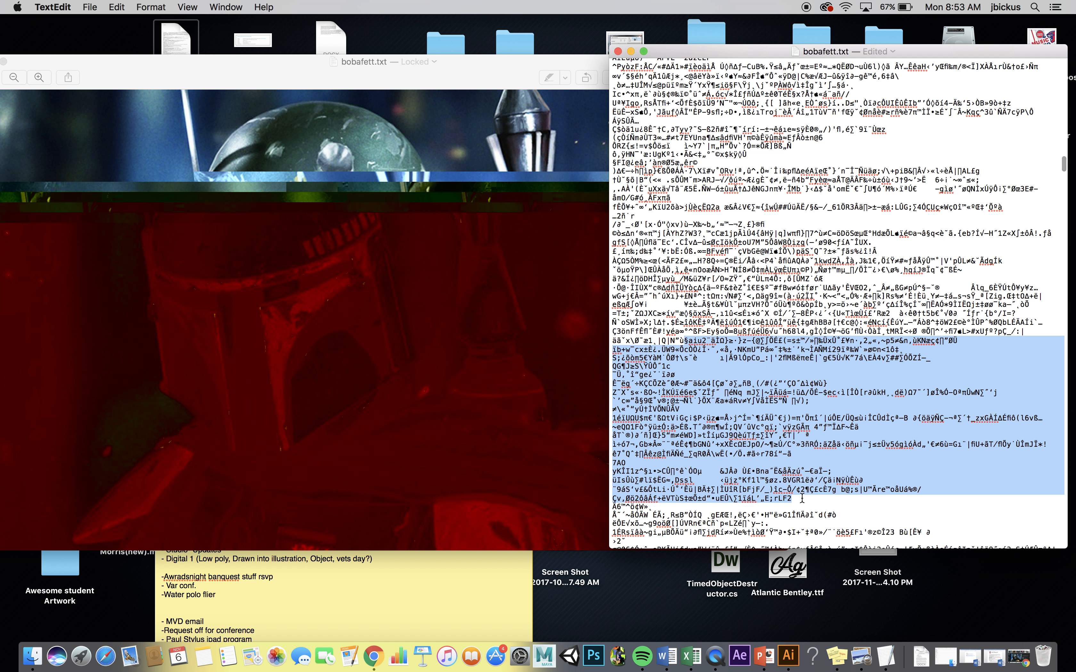
key("super+z")
key("super+s")
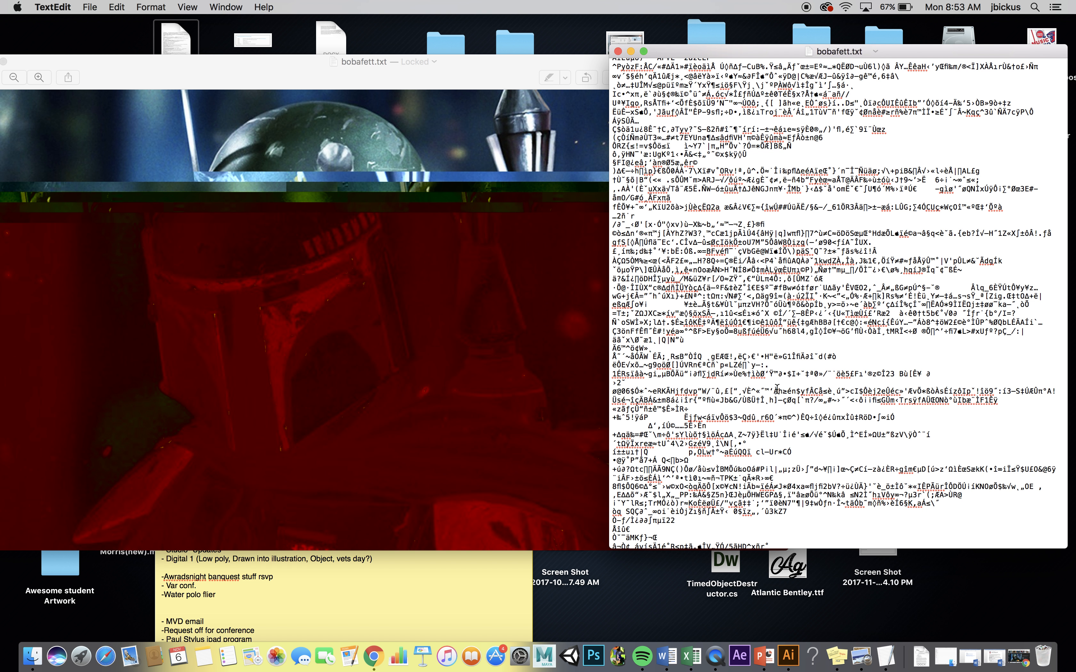
- Export the shifted glitch picture from Preview as JPEG "bobafett3" into the "Bobba Glitch 11 6" folder, and move the picture window fully into view
left_click(90, 7)
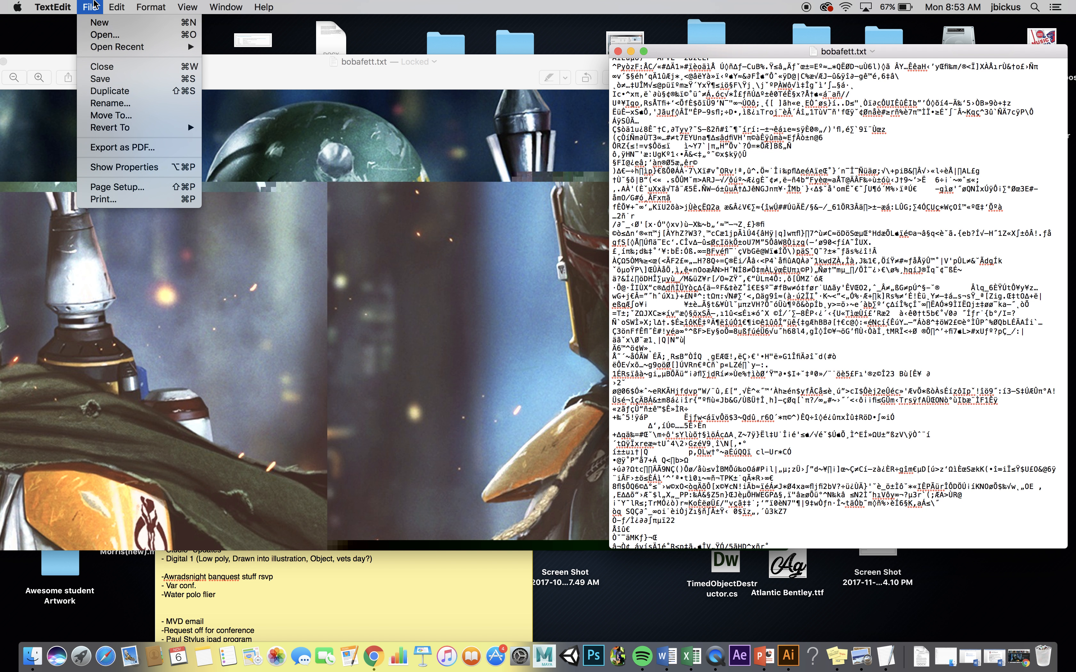
mouse_move(116, 7)
left_click(291, 73)
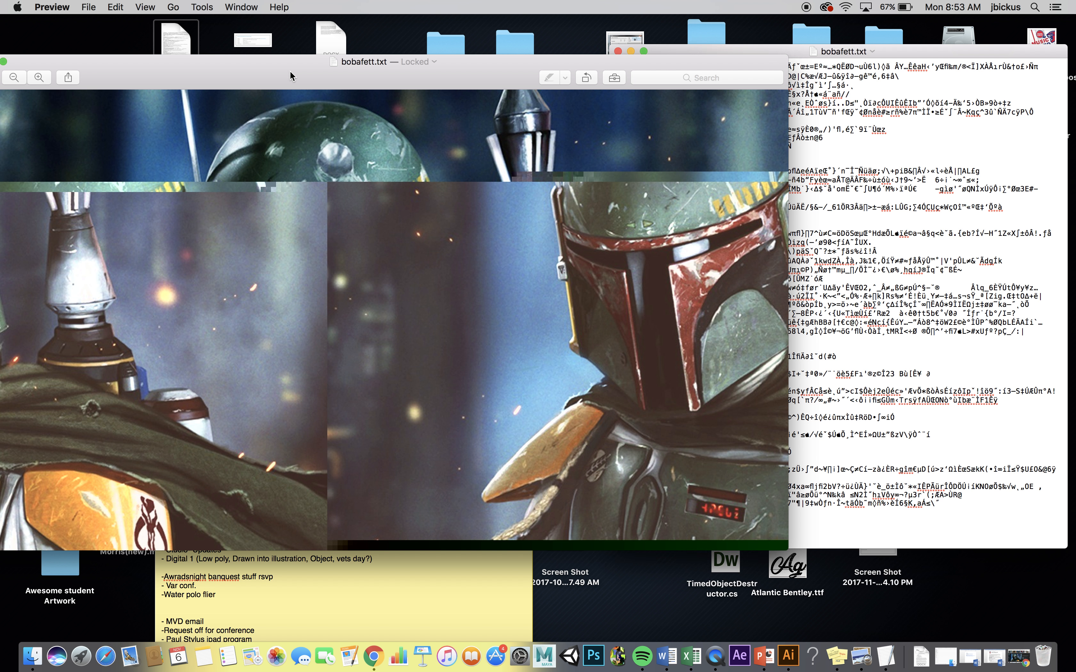
left_click(89, 7)
left_click(147, 141)
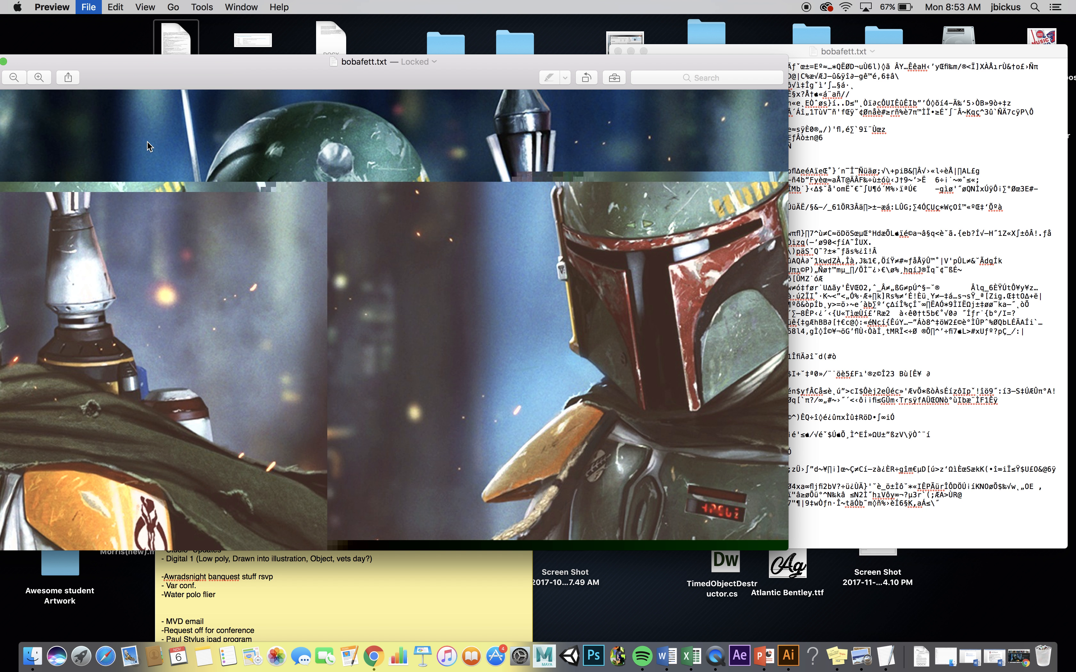
left_click(346, 116)
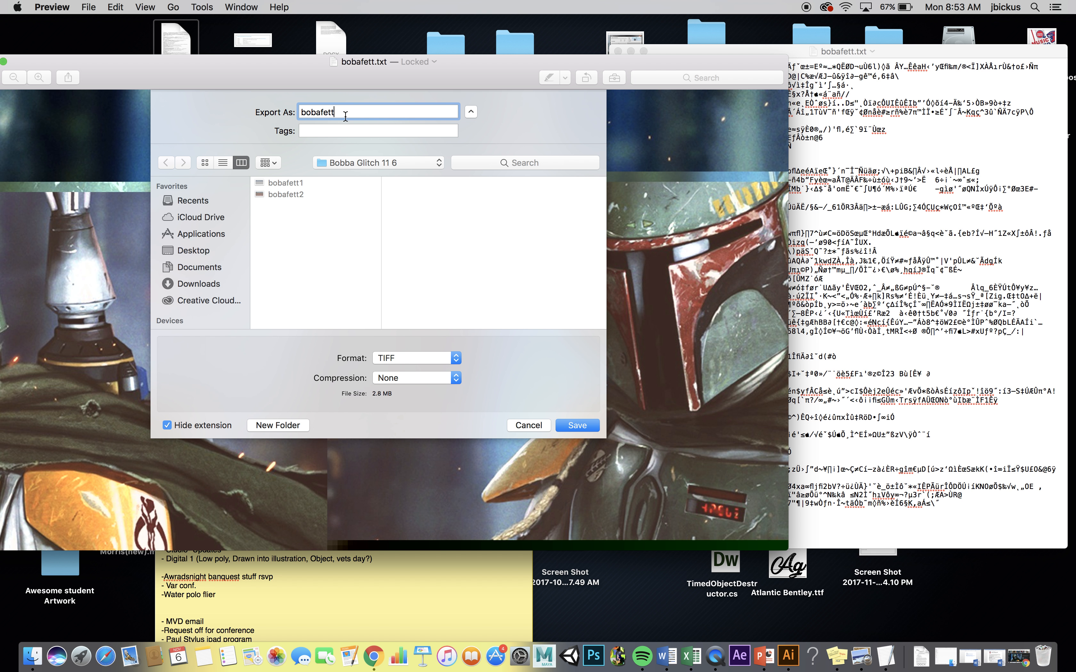
left_click(402, 357)
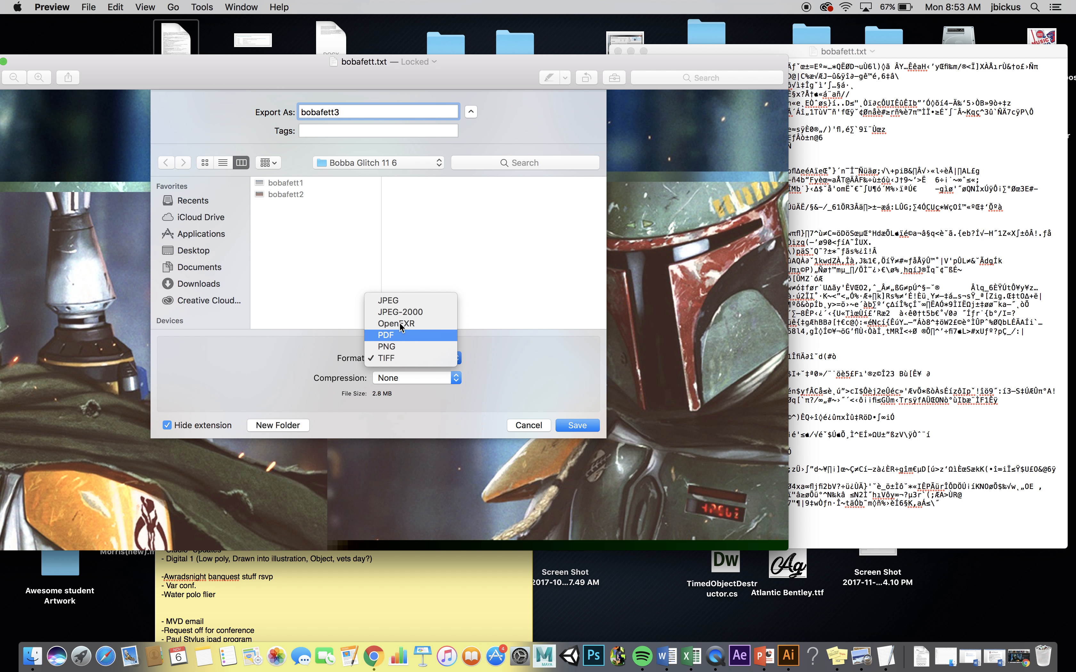
left_click(395, 301)
left_click(590, 424)
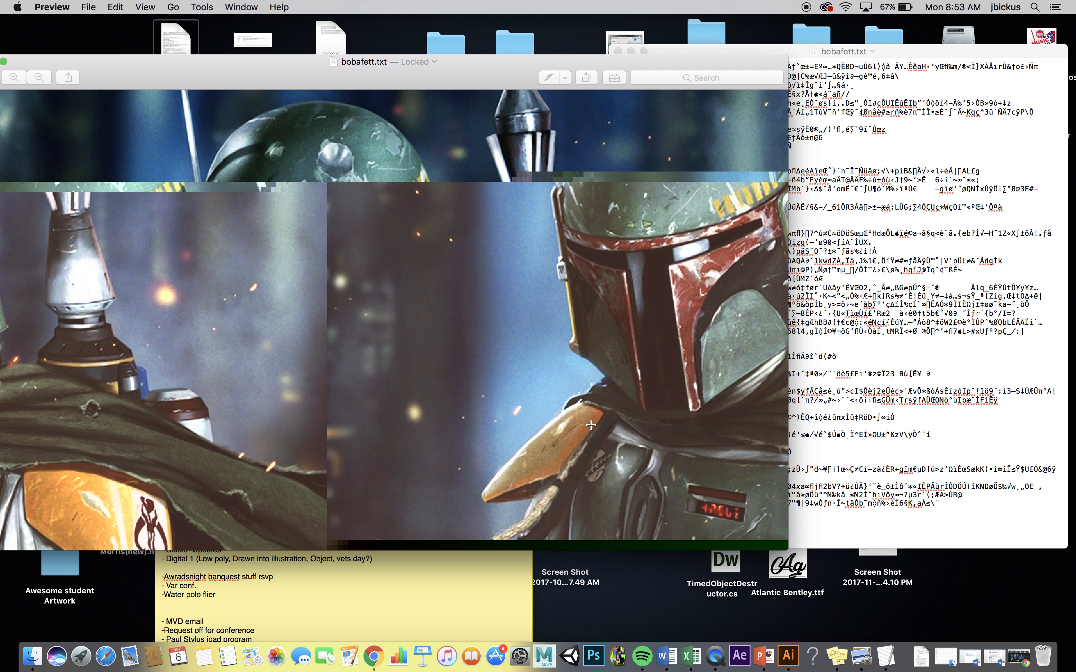
left_click_drag(425, 86, 544, 72)
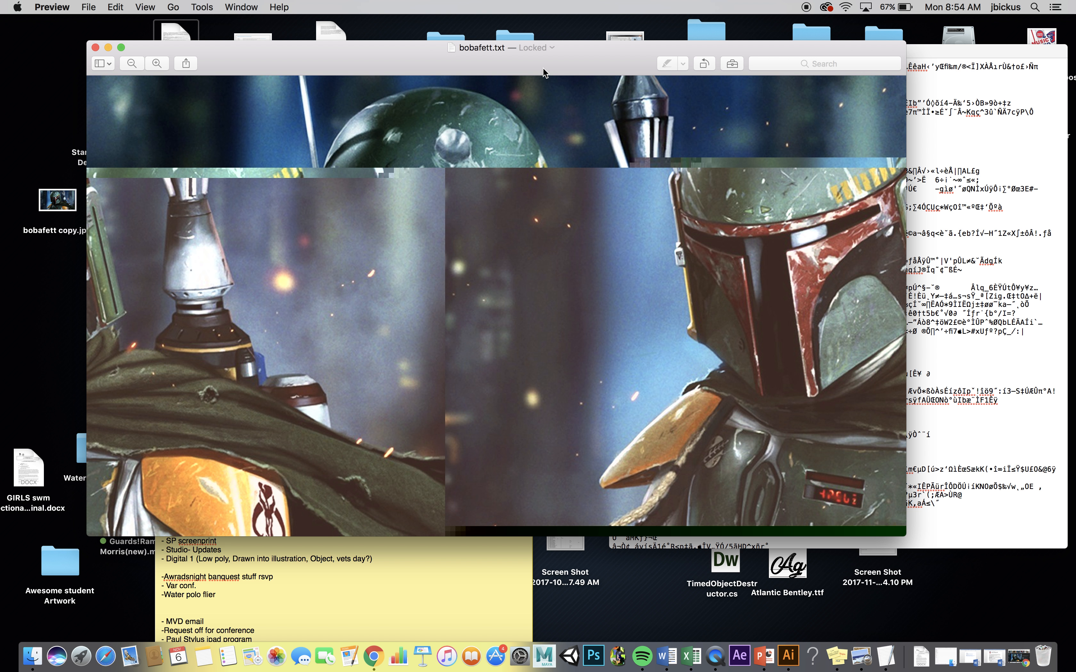
left_click_drag(505, 65, 462, 65)
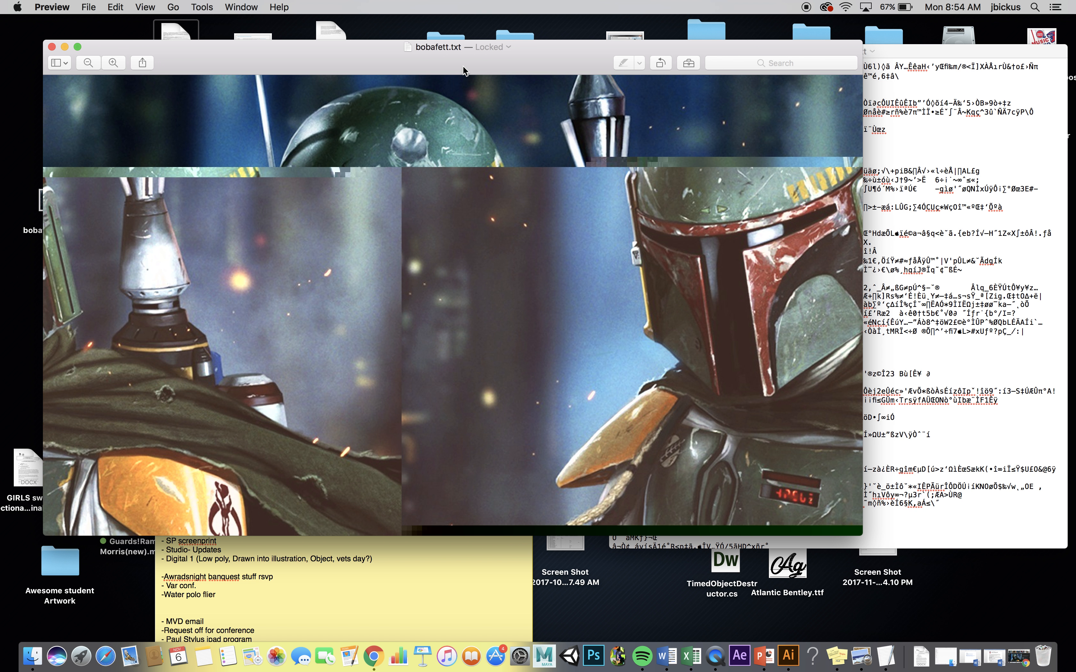